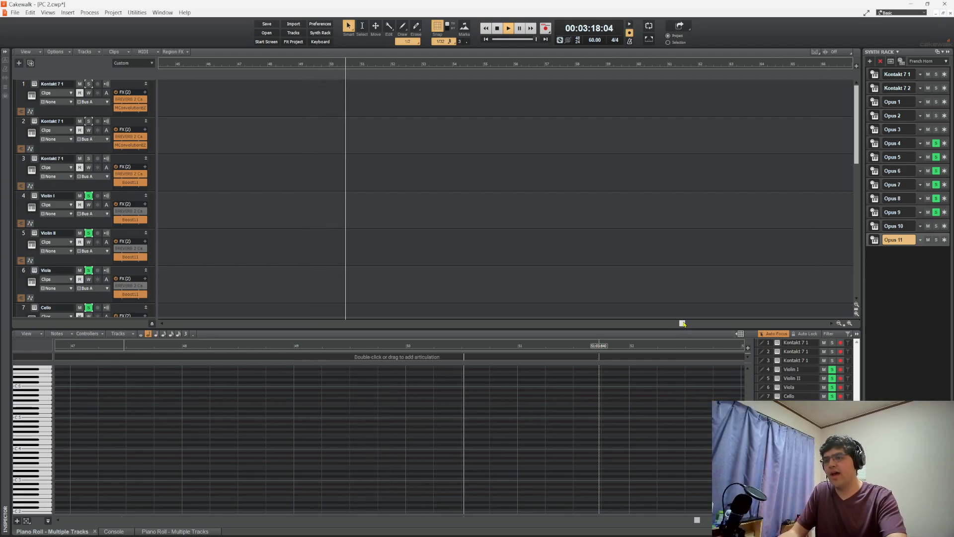
# Stop playback, show the third Kontakt 7 1 track's notes in the piano roll, and clear the solo on all string and brass tracks
pyautogui.press('space')
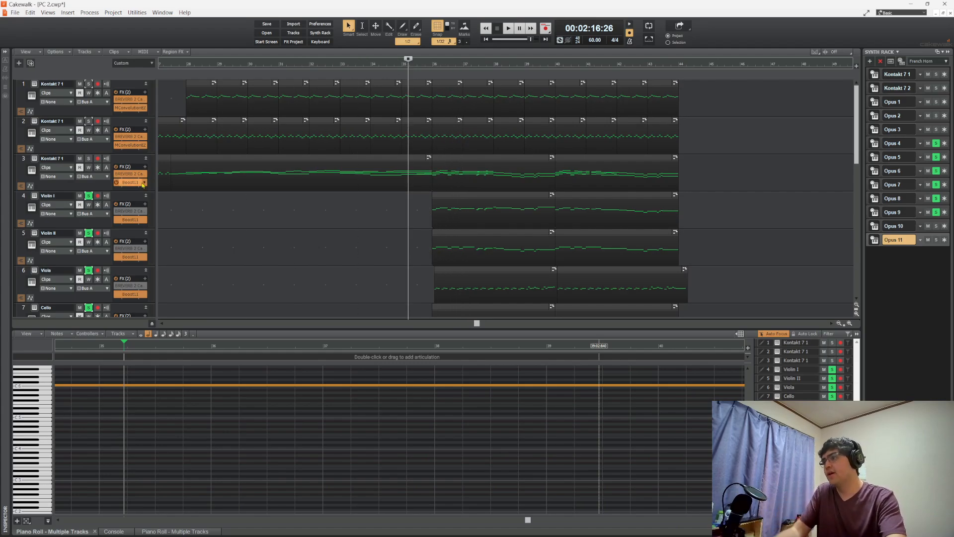
pyautogui.doubleClick(446, 174)
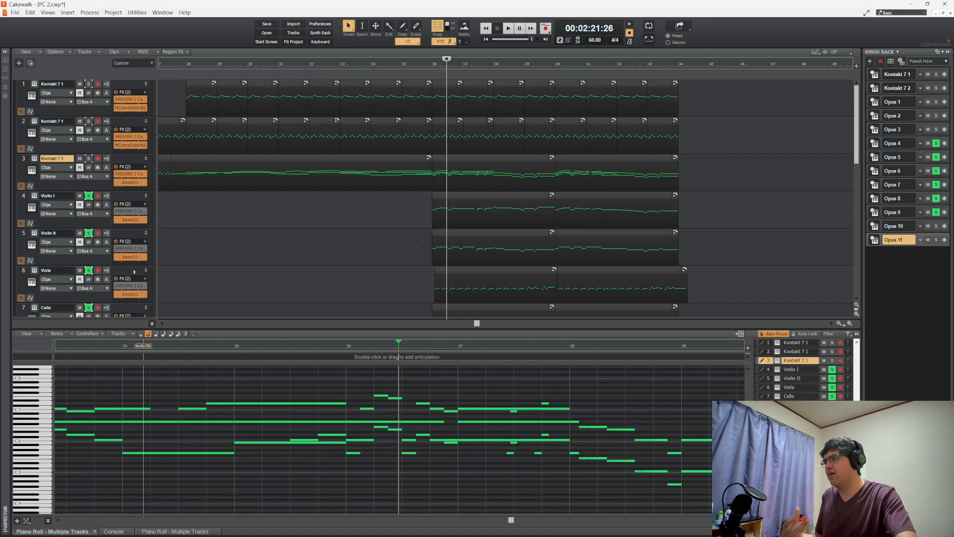
pyautogui.click(88, 195)
pyautogui.scroll(-3, 88, 195)
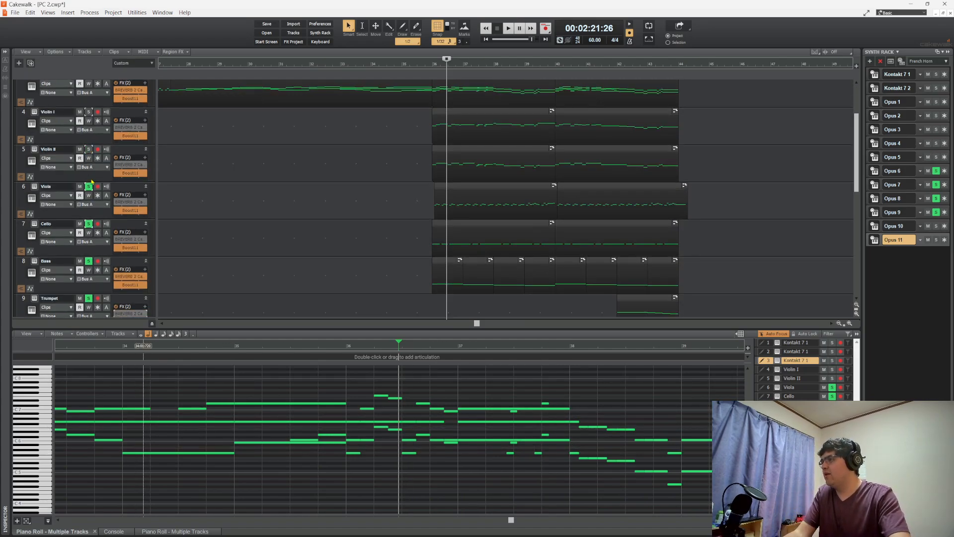
pyautogui.scroll(-2, 90, 229)
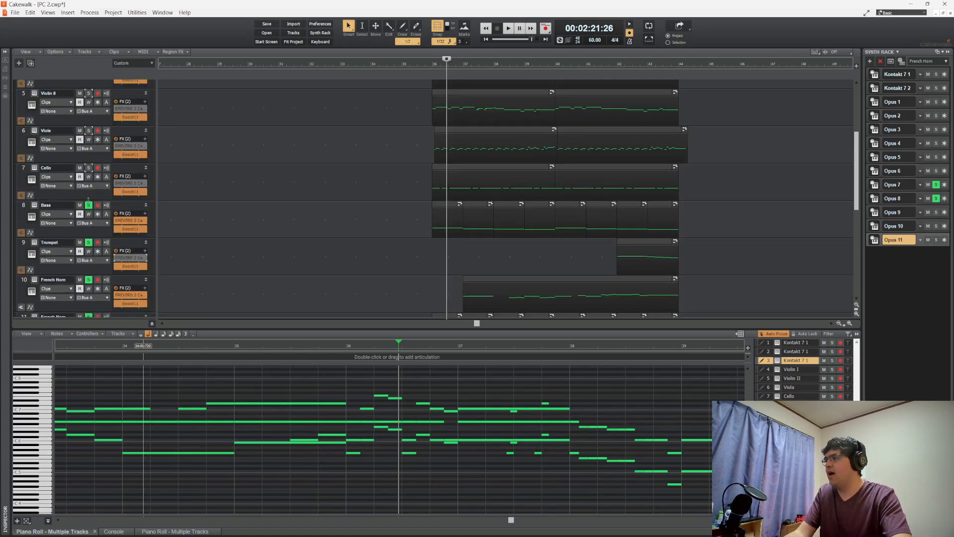
pyautogui.click(89, 243)
pyautogui.scroll(-2, 90, 248)
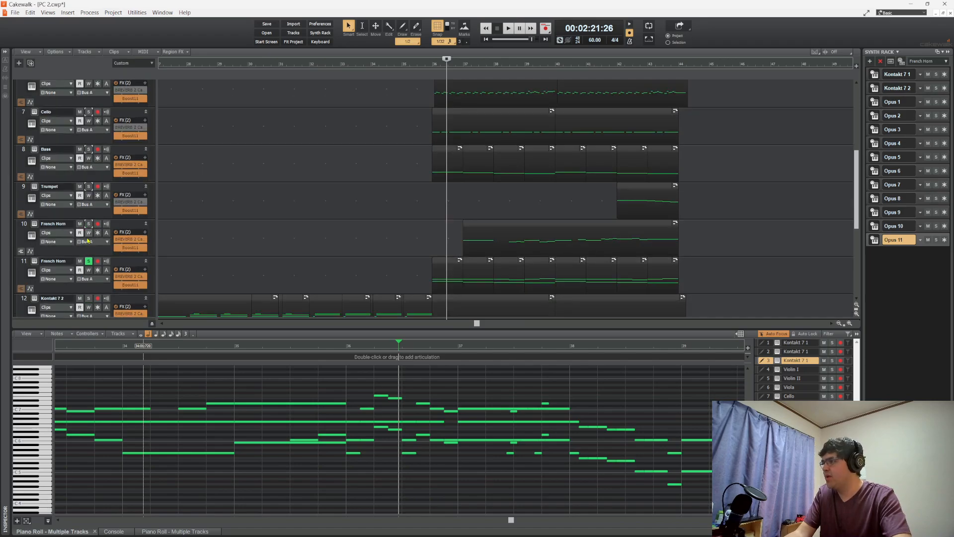
pyautogui.scroll(10, 222, 198)
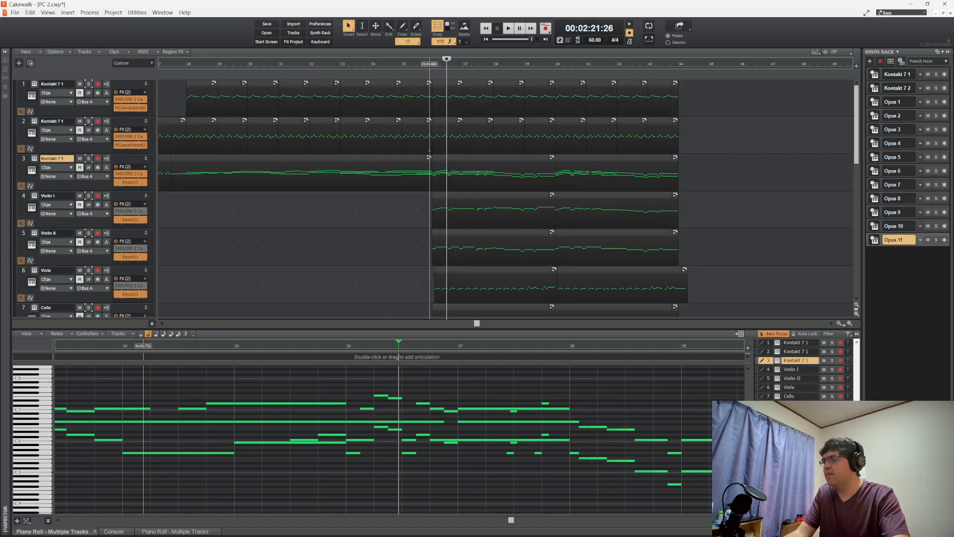
# Solo the third Kontakt 7 1 track and listen to its melody from the start of measure 36
pyautogui.click(432, 188)
pyautogui.click(442, 176)
pyautogui.click(363, 375)
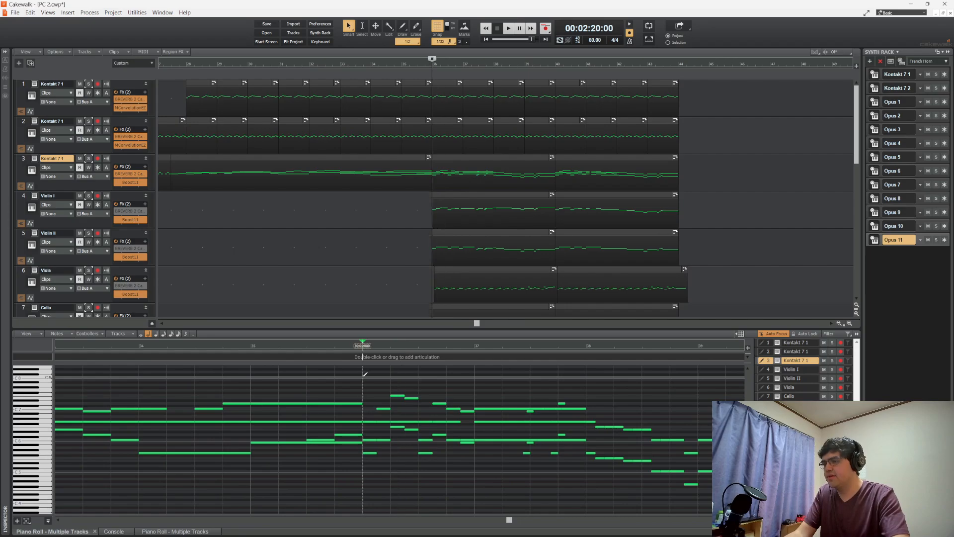
pyautogui.click(89, 159)
pyautogui.press('space')
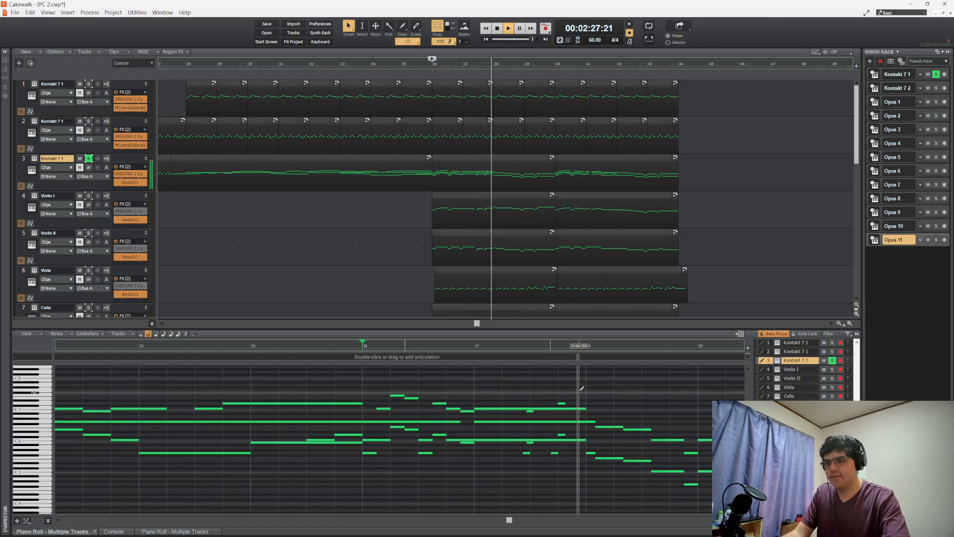
pyautogui.moveTo(513, 519); pyautogui.dragTo(537, 520)
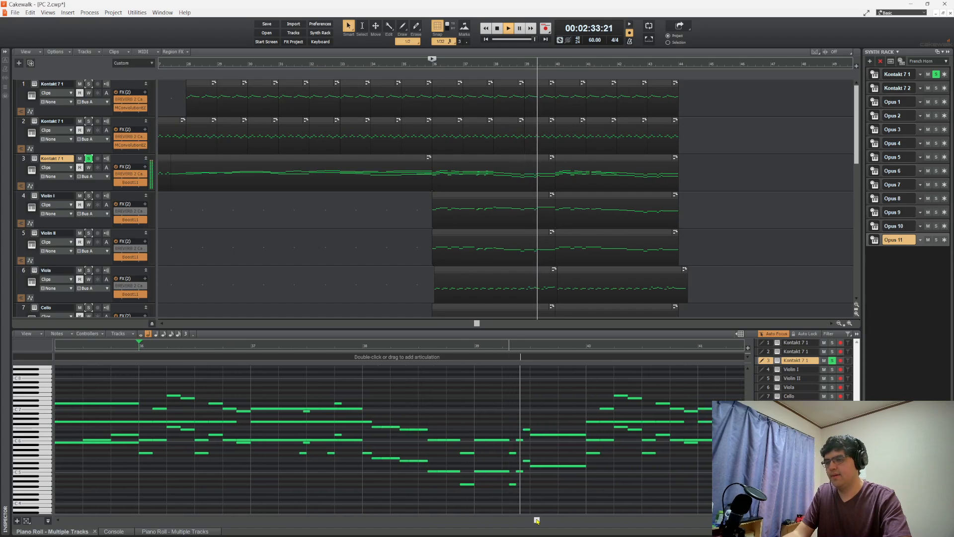
pyautogui.press('space')
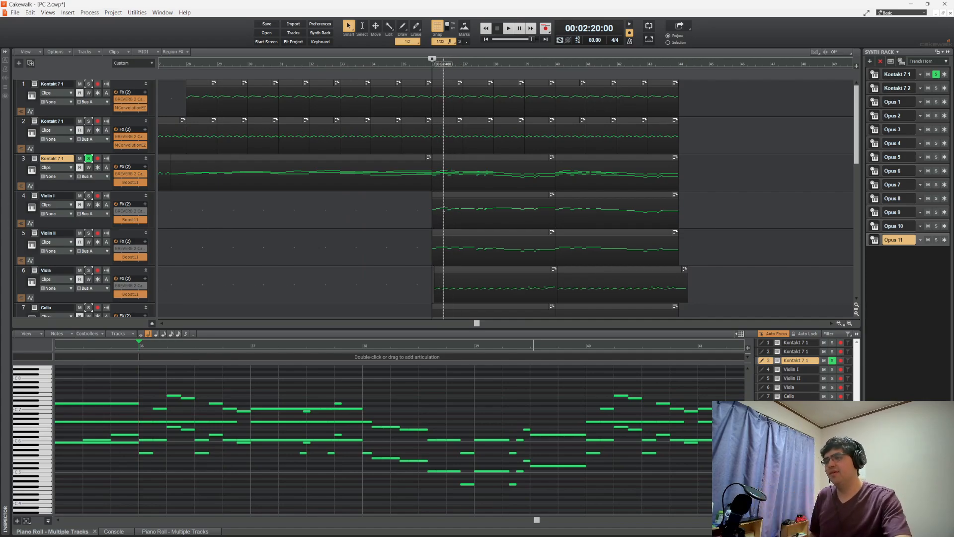
# Show Violin I's notes in the piano roll overlaid with track 3's notes, and solo Violin I instead of track 3
pyautogui.click(445, 209)
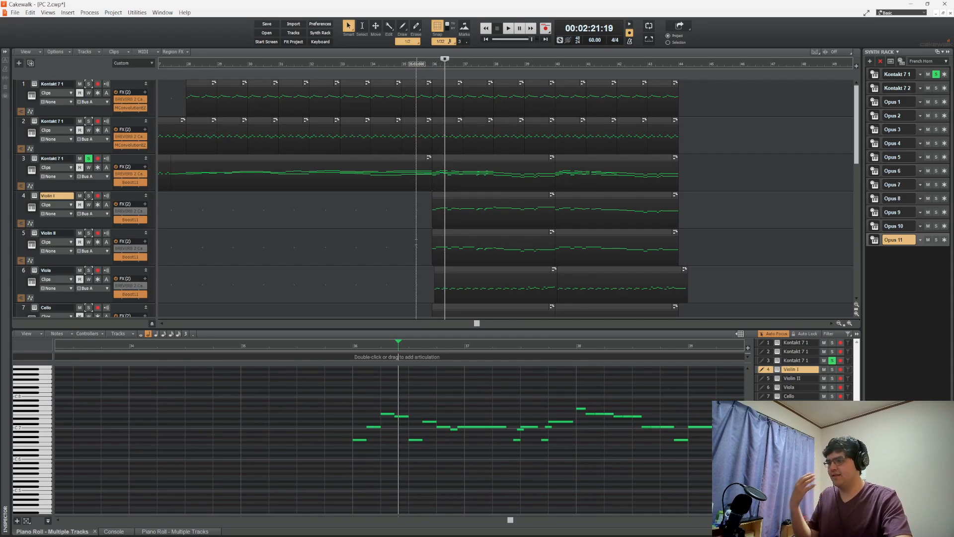
pyautogui.click(88, 196)
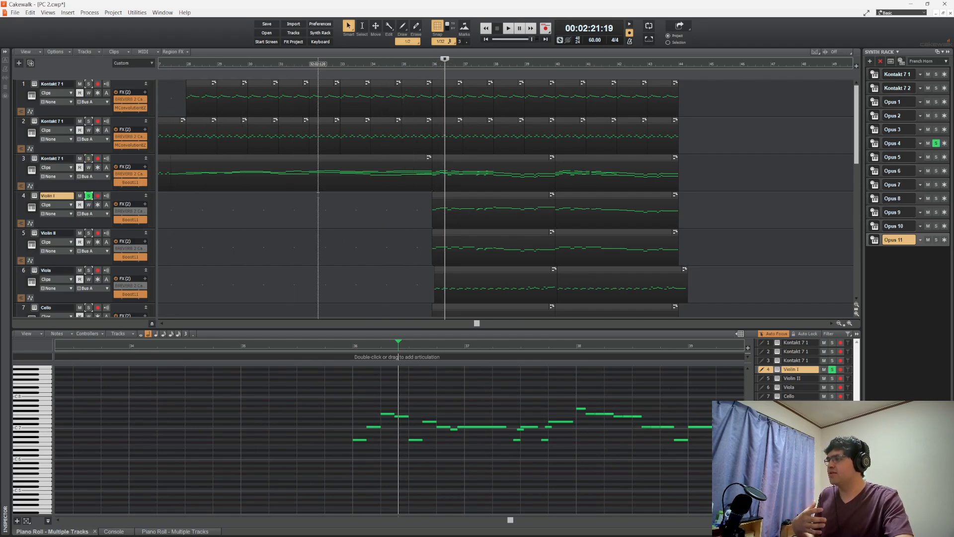
pyautogui.click(762, 360)
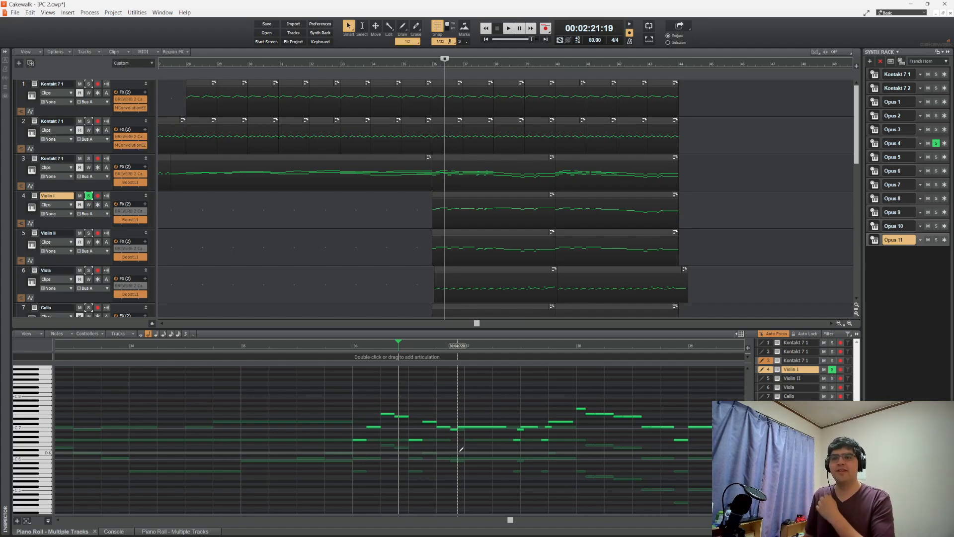
# Compare Violin II's notes with track 3's in the piano roll and listen to both violins soloed from just before measure 36
pyautogui.click(438, 242)
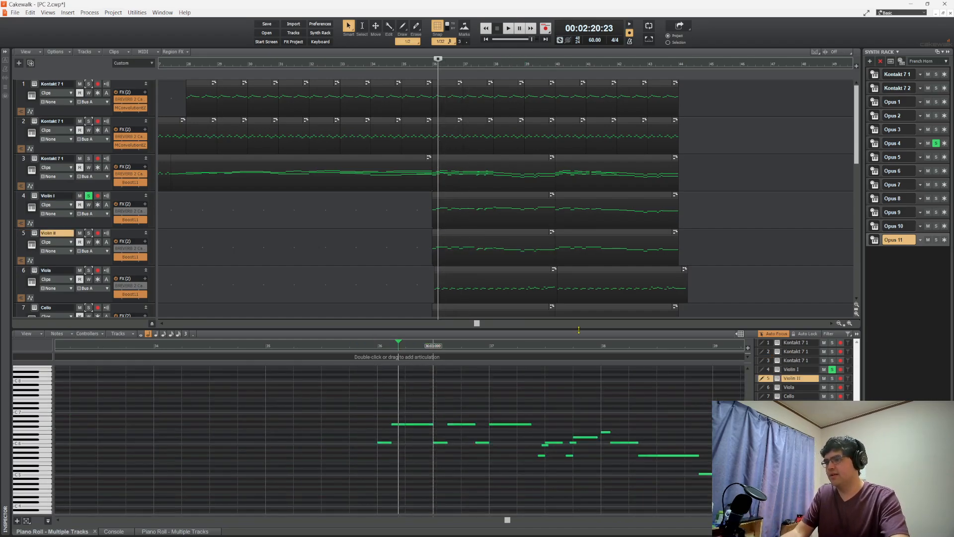
pyautogui.click(761, 360)
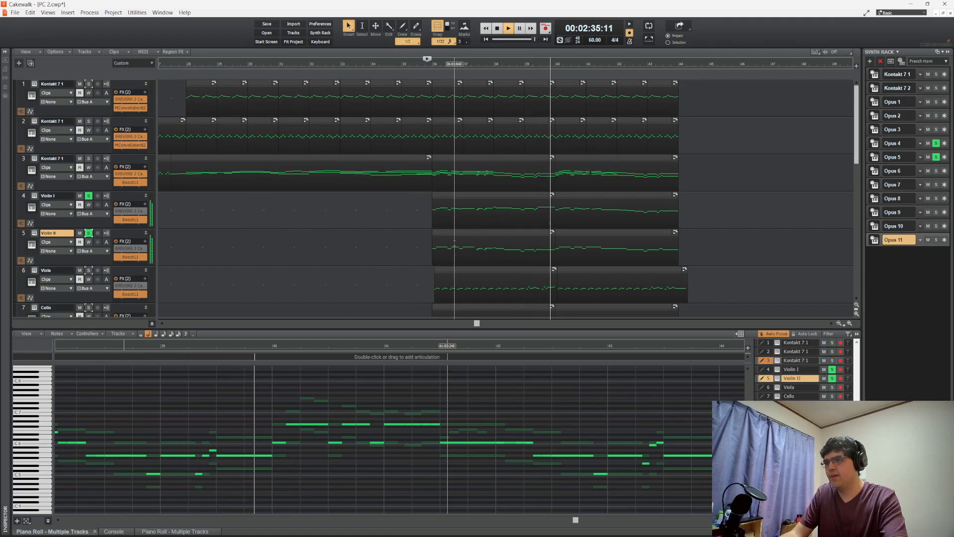
pyautogui.press('space')
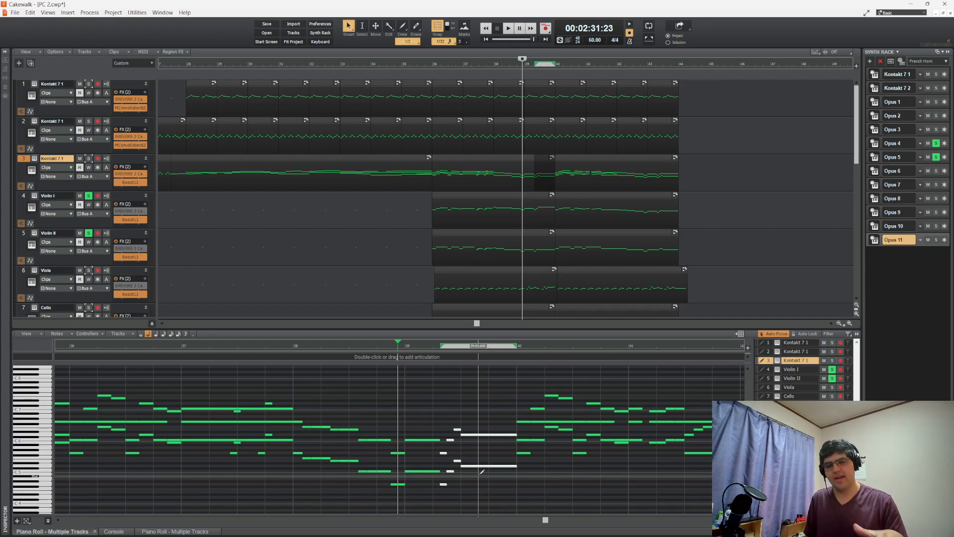
# Show the Kontakt 7 2 track's notes in the piano roll and examine its part before measure 36
pyautogui.scroll(-7, 450, 222)
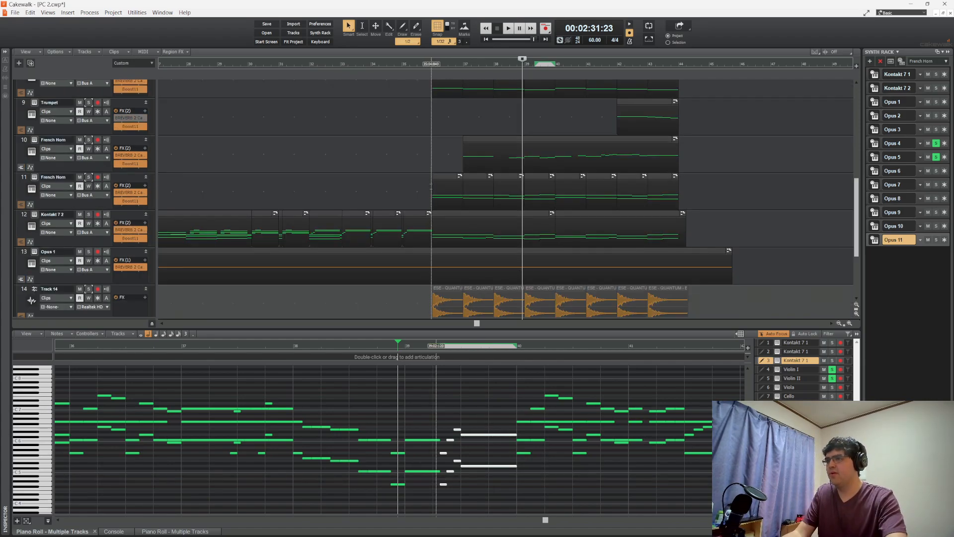
pyautogui.click(450, 222)
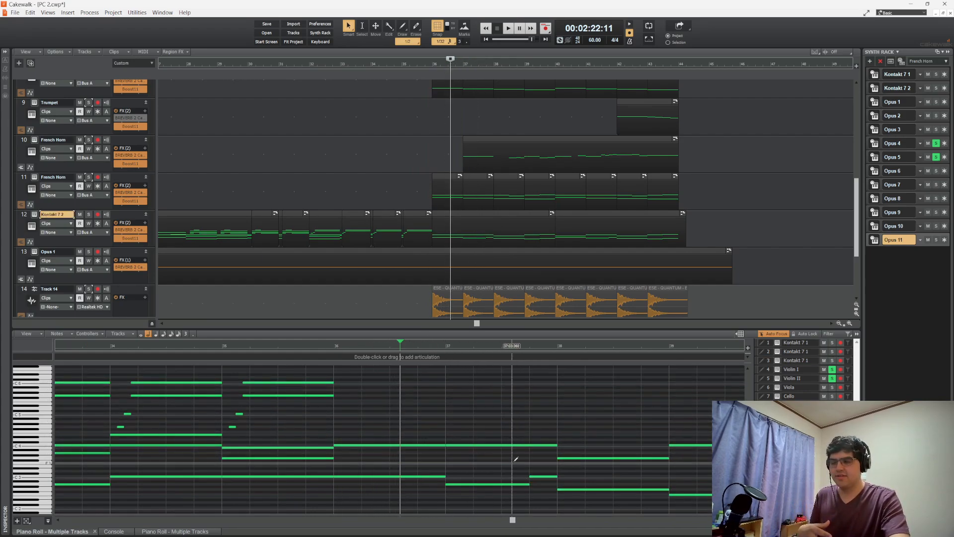
pyautogui.moveTo(512, 520); pyautogui.dragTo(380, 516)
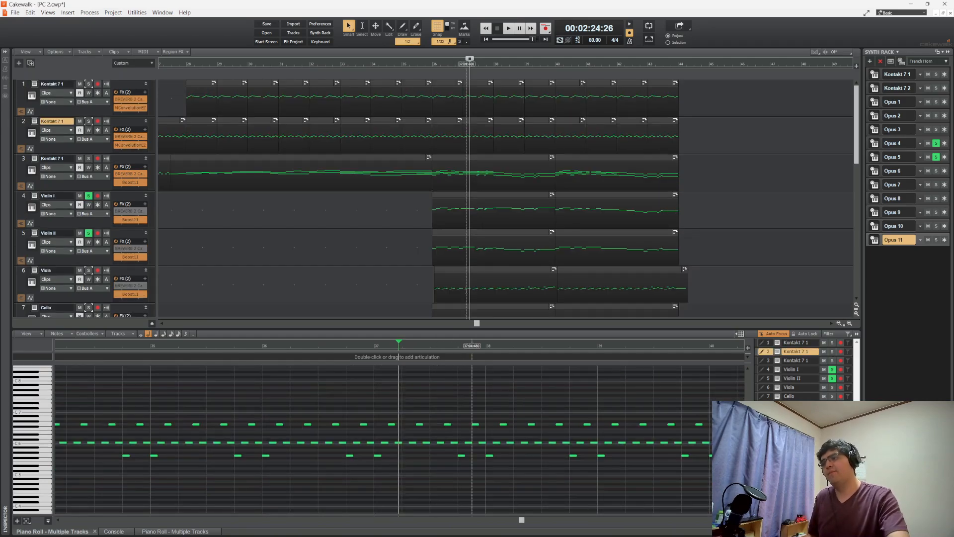
# Show the Viola's notes in the piano roll, solo it along with both violins, and listen from just before measure 36
pyautogui.click(467, 289)
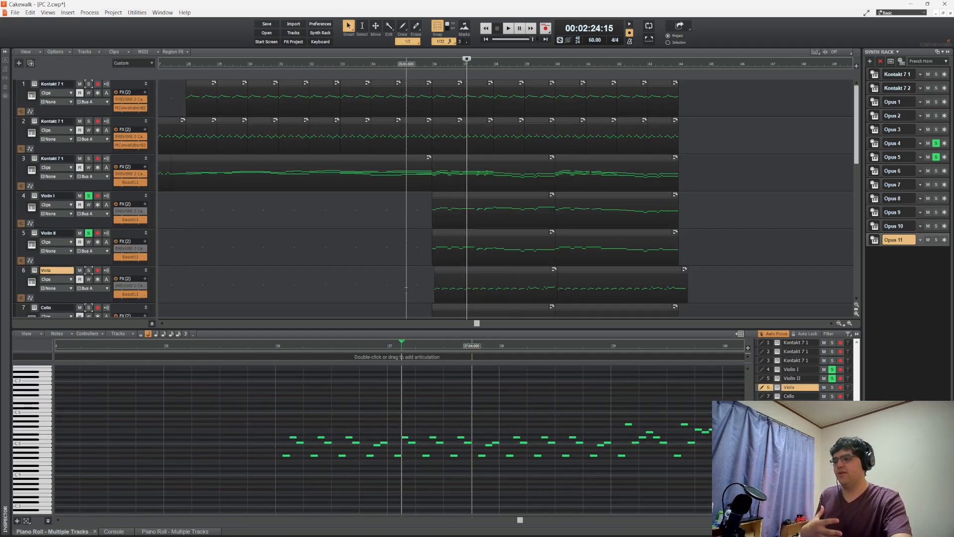
pyautogui.click(433, 282)
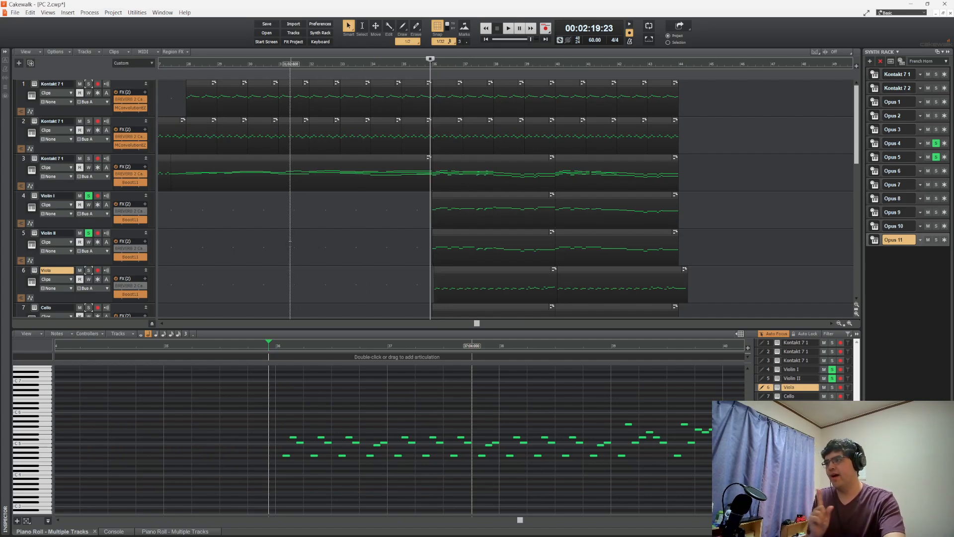
pyautogui.click(89, 270)
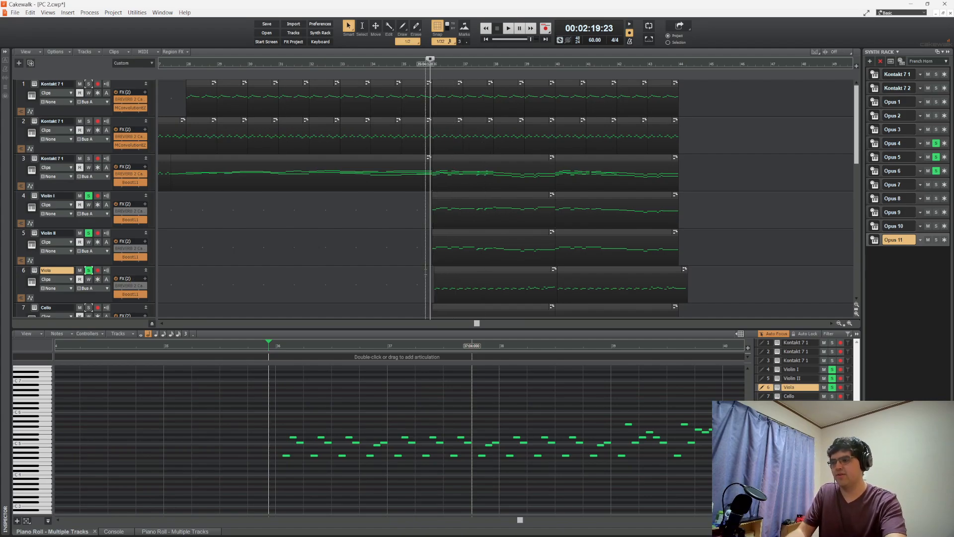
pyautogui.press('space')
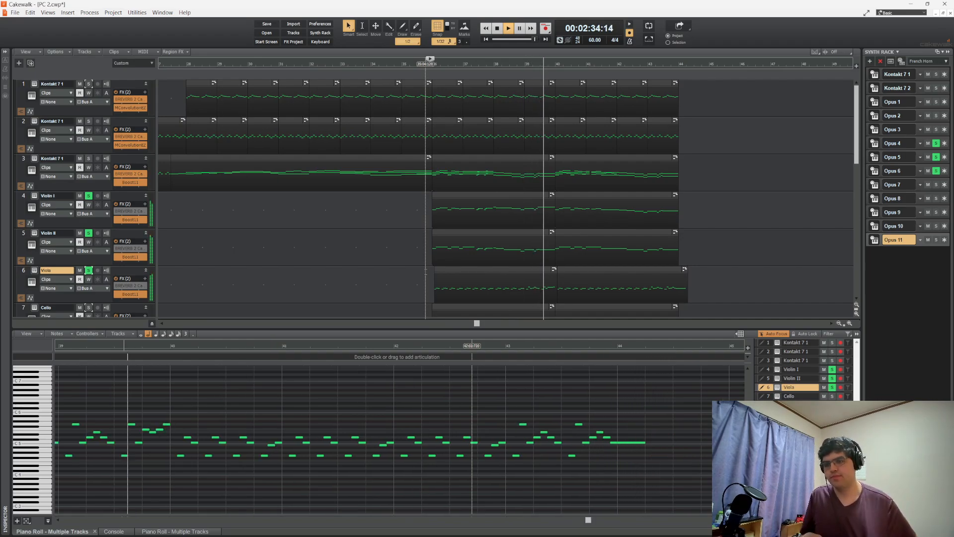
pyautogui.press('space')
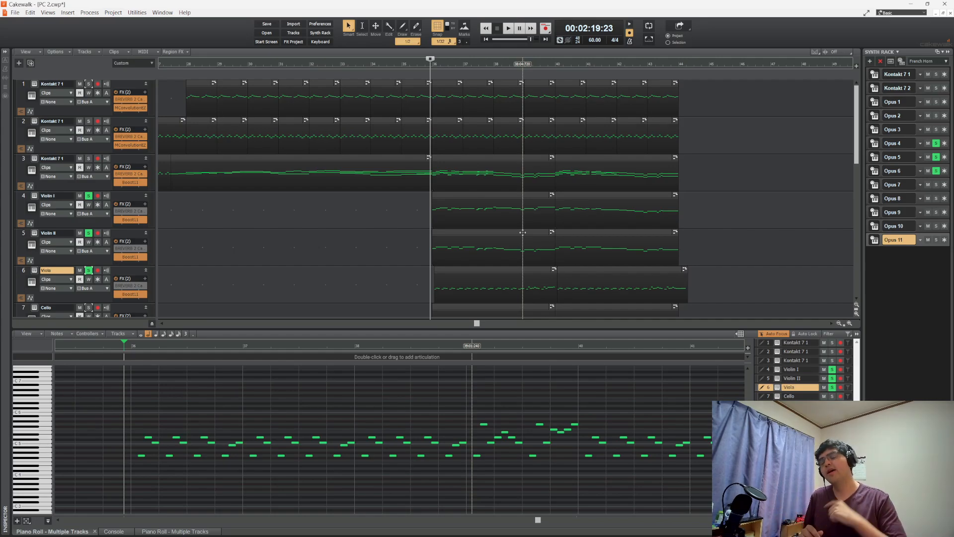
# Show the Cello's notes in the piano roll, solo it with the Viola, and clear the solo on both violins
pyautogui.scroll(-3, 437, 223)
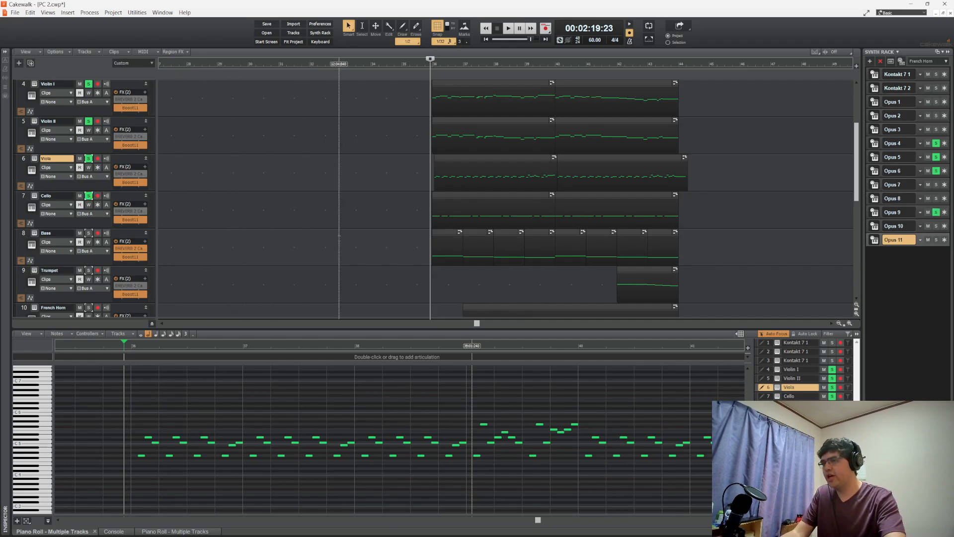
pyautogui.doubleClick(444, 220)
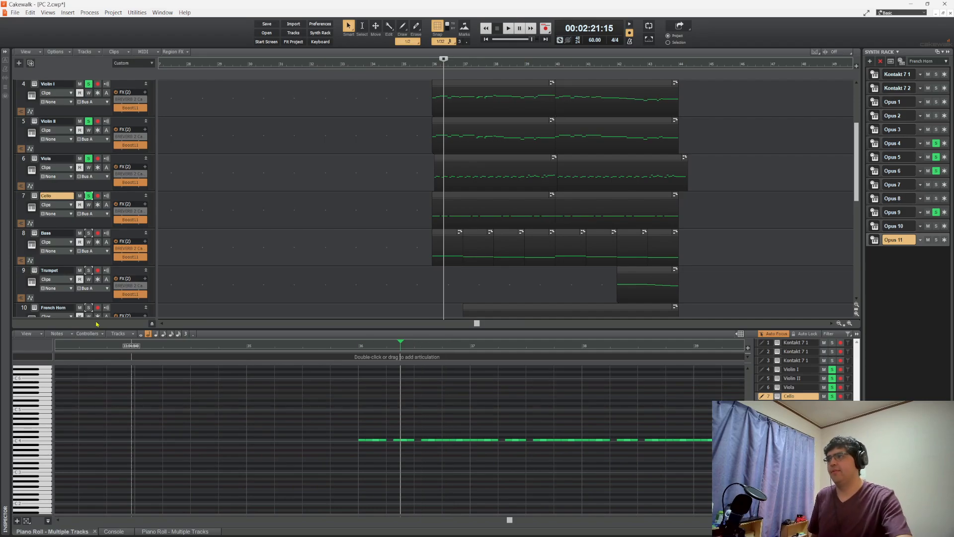
pyautogui.scroll(2, 88, 180)
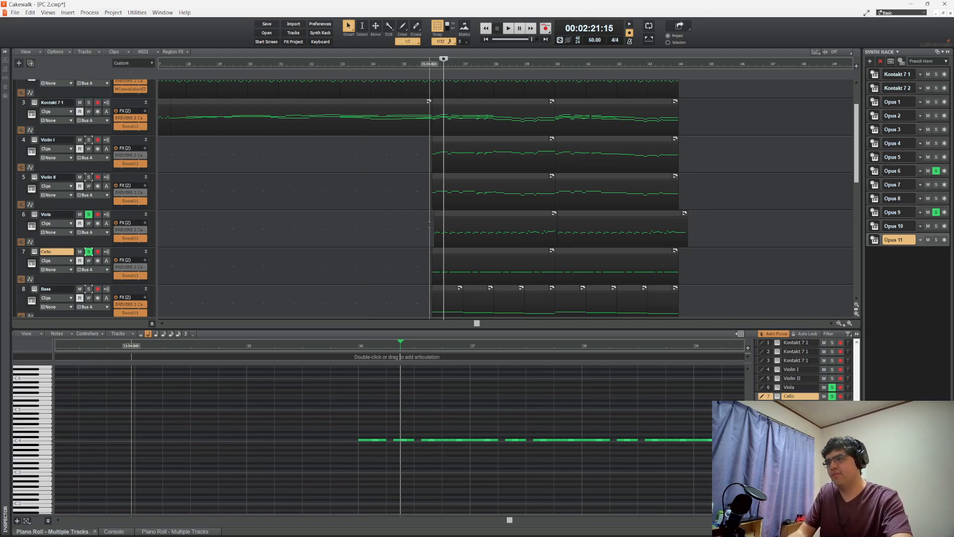
# Listen to the soloed Viola and Cello together from just before measure 36
pyautogui.scroll(-2, 431, 211)
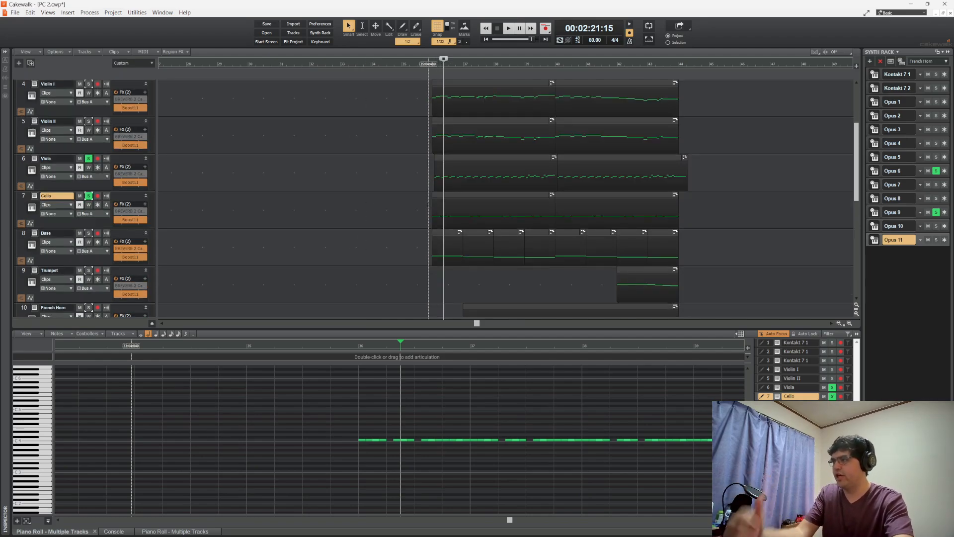
pyautogui.click(429, 201)
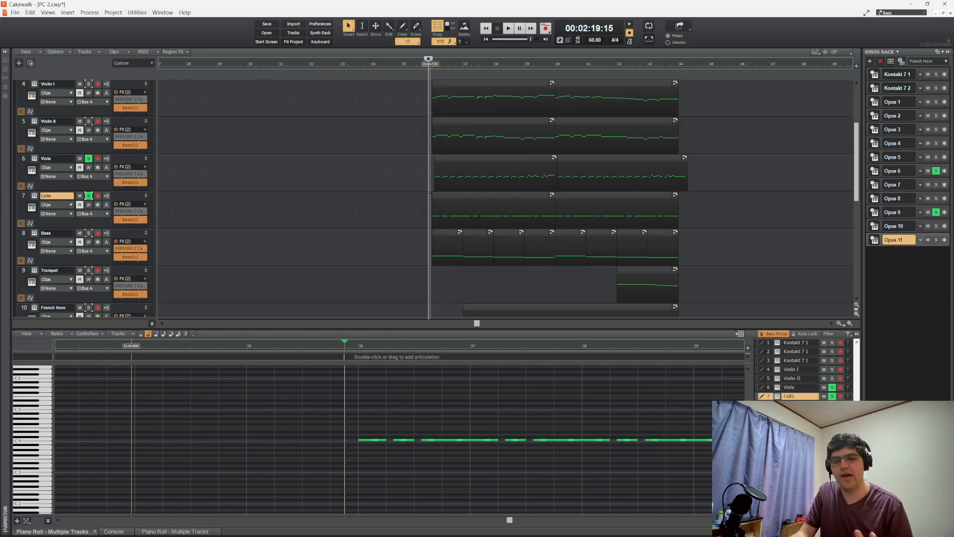
pyautogui.press('space')
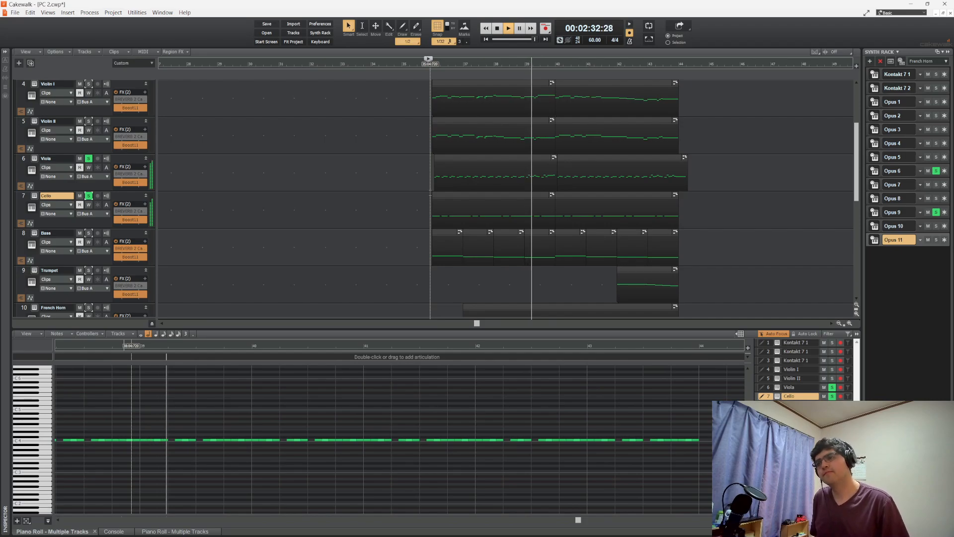
pyautogui.scroll(-3, 431, 190)
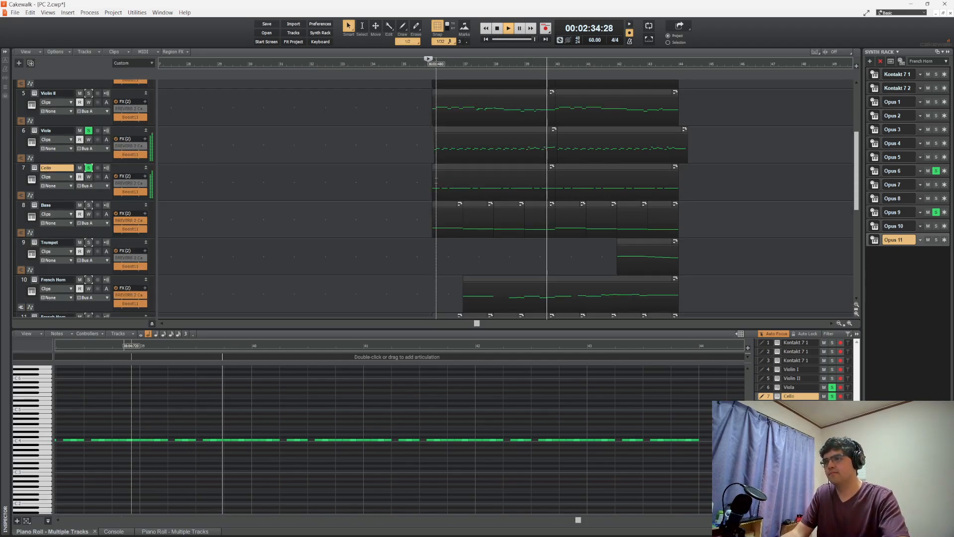
pyautogui.press('space')
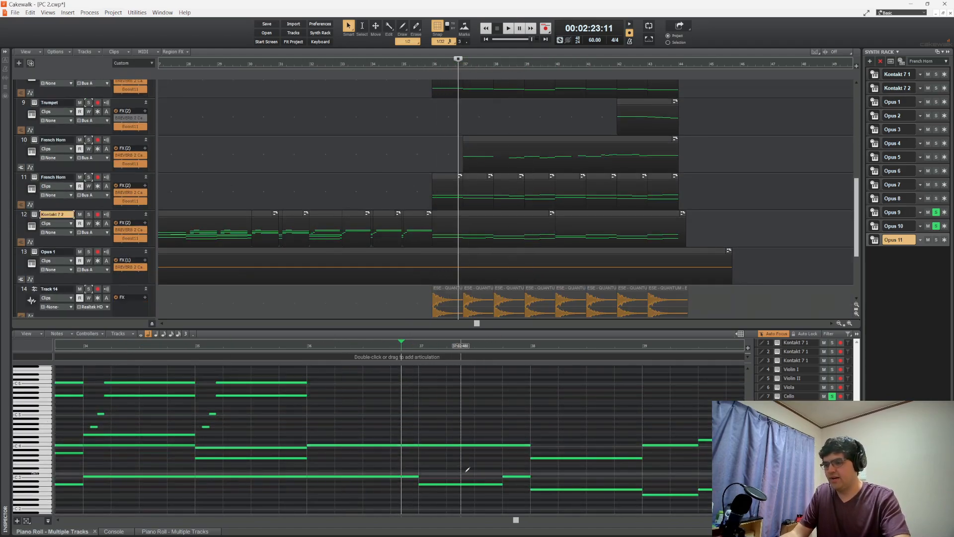
# Show the Bass track's notes in the piano roll and listen to it soloed with Viola and Cello from just before measure 36
pyautogui.moveTo(347, 471)
pyautogui.mouseDown()
pyautogui.moveTo(746, 498)
pyautogui.moveTo(719, 500)
pyautogui.mouseUp()
pyautogui.scroll(2, 510, 220)
pyautogui.scroll(1, 511, 220)
pyautogui.click(439, 166)
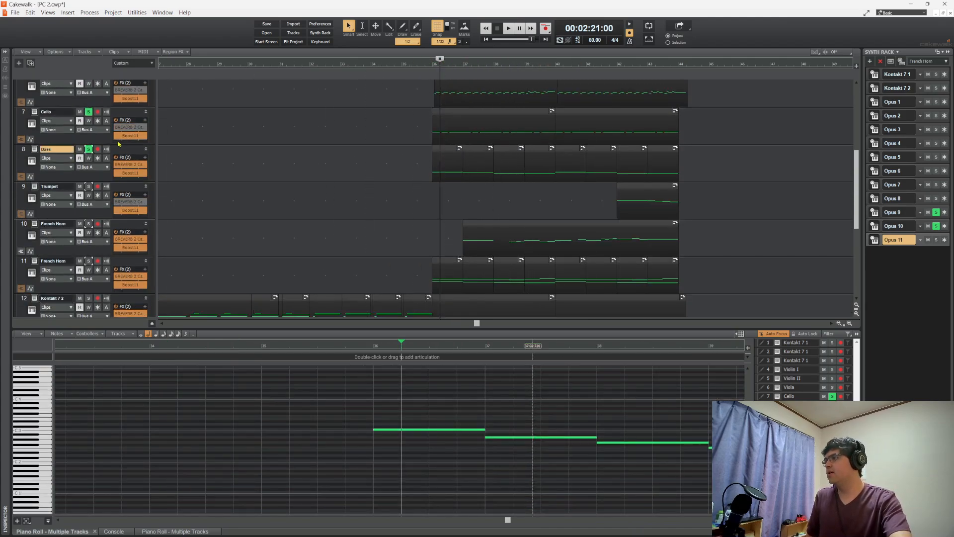
pyautogui.scroll(1, 119, 144)
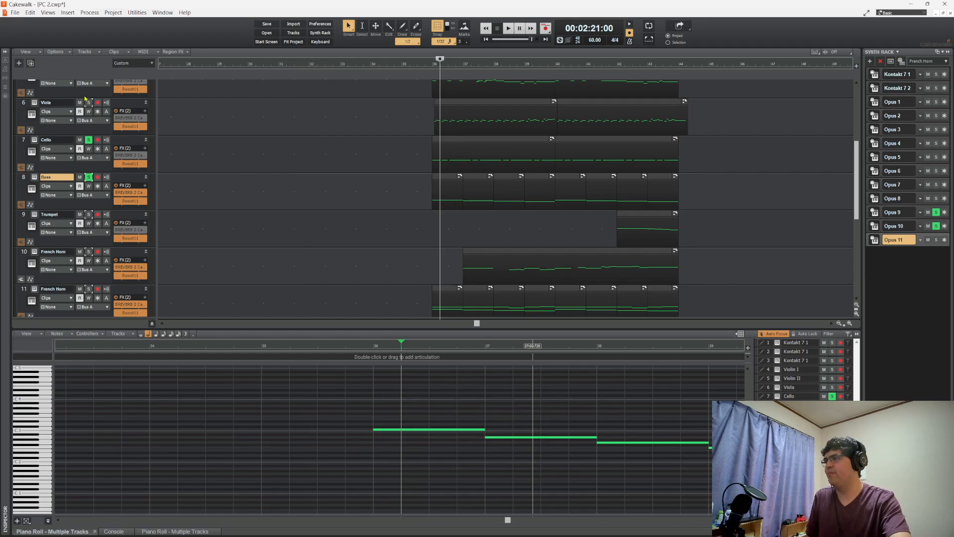
pyautogui.press('space')
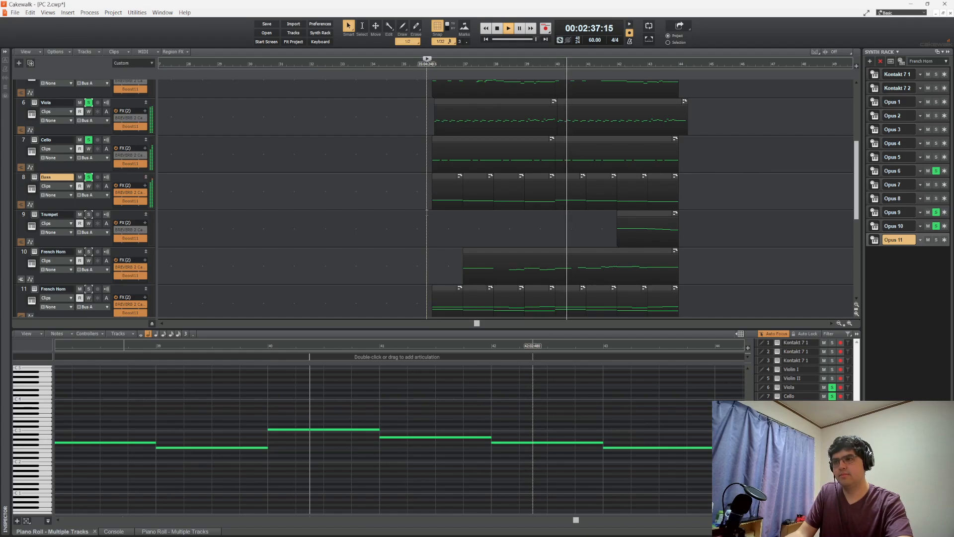
# Stop playback and compare the notes of the track 11 French Horn and Kontakt 7 2 in the piano roll from measure 36
pyautogui.press('space')
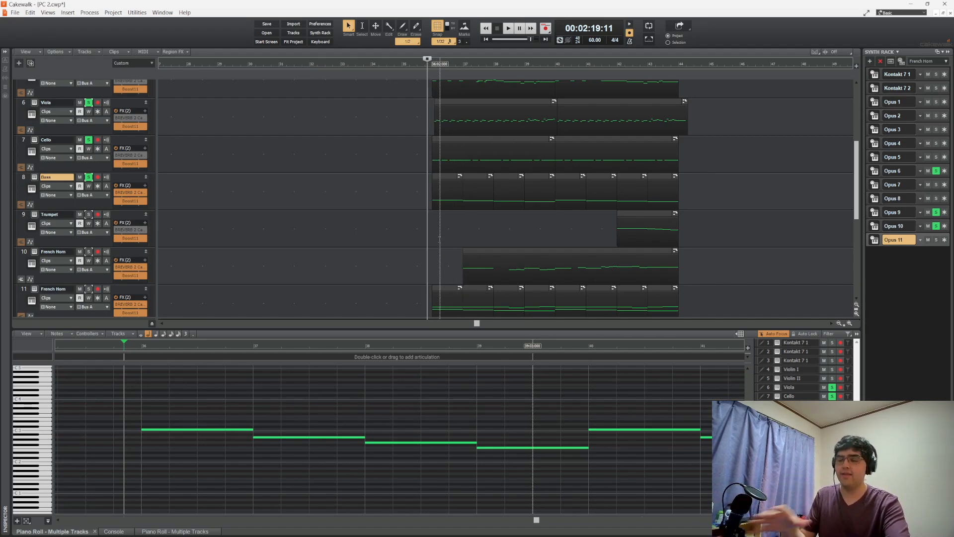
pyautogui.scroll(-3, 437, 218)
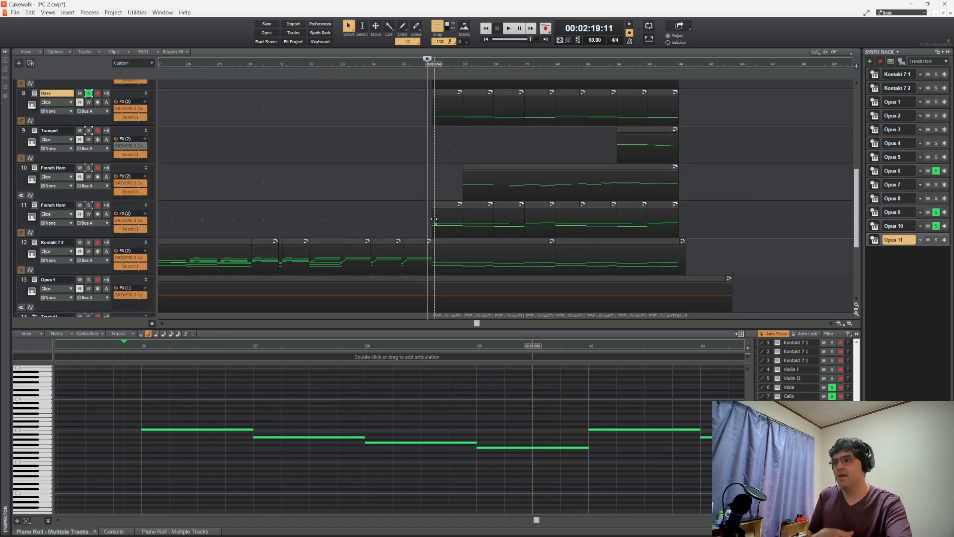
pyautogui.click(440, 229)
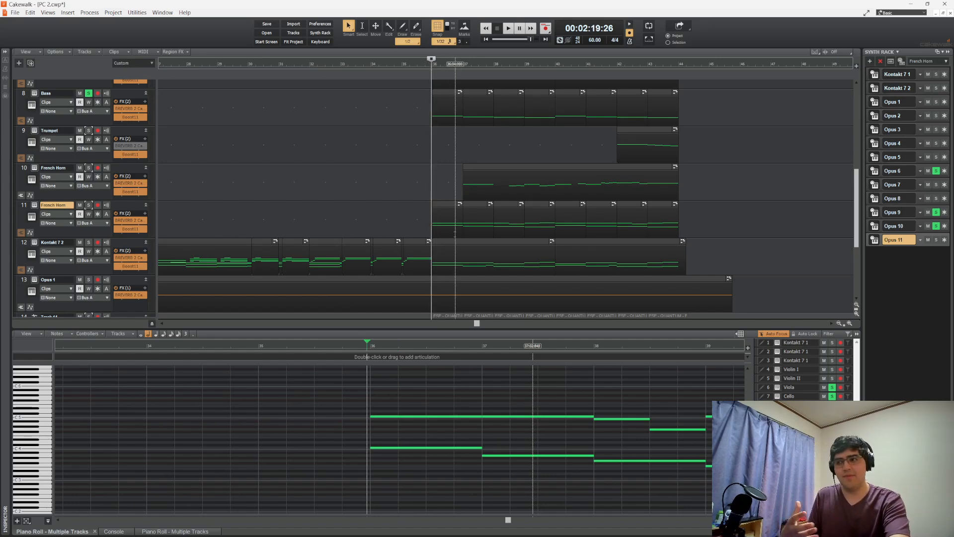
pyautogui.click(445, 258)
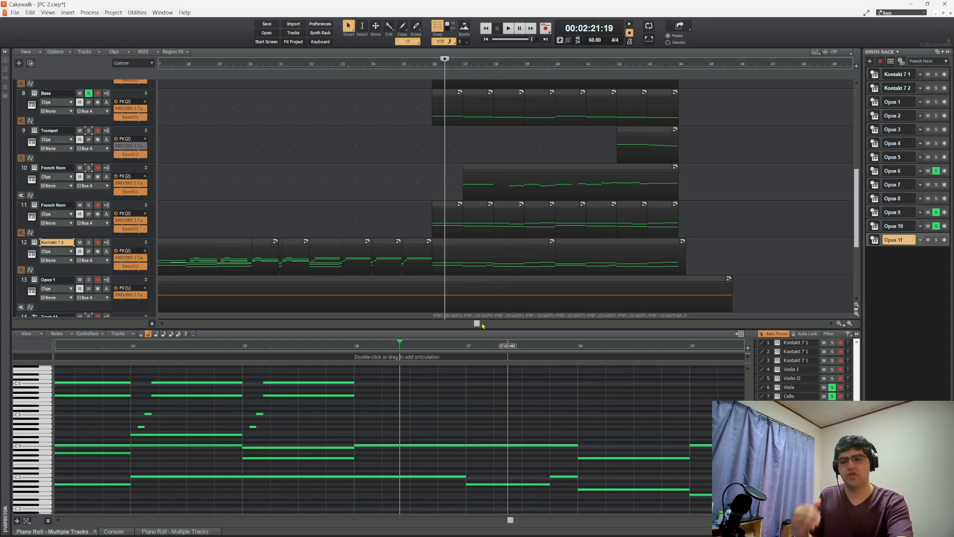
pyautogui.moveTo(411, 406); pyautogui.dragTo(537, 403)
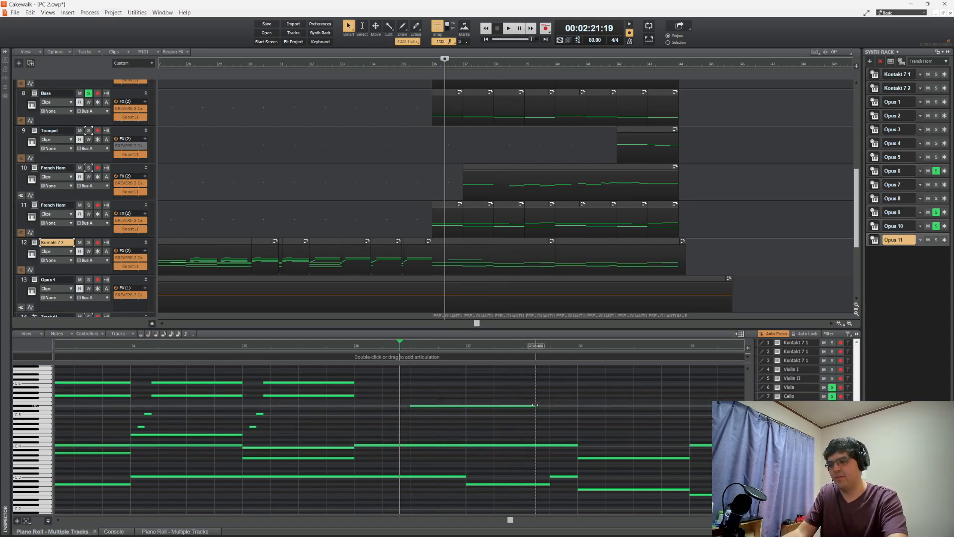
pyautogui.hotkey('ctrl', 'z')
# Solo the track 11 French Horn with the Bass, clear the Viola and Cello solos, and listen from measure 36
pyautogui.click(424, 205)
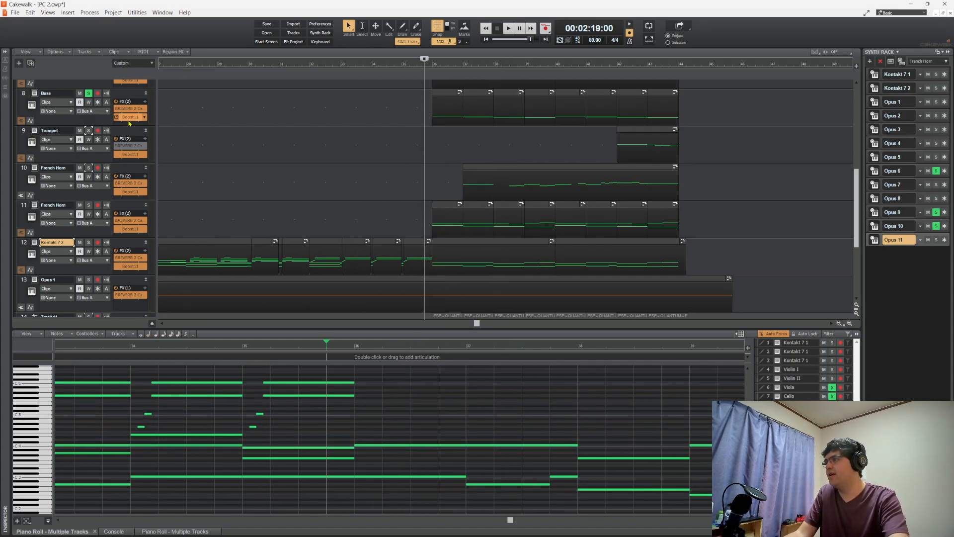
pyautogui.click(88, 205)
pyautogui.scroll(3, 90, 179)
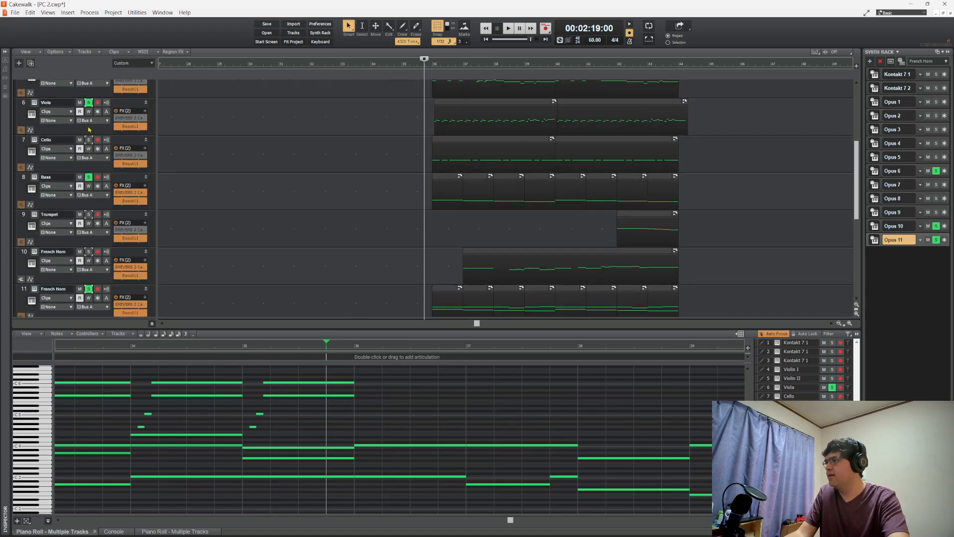
pyautogui.click(89, 102)
pyautogui.press('space')
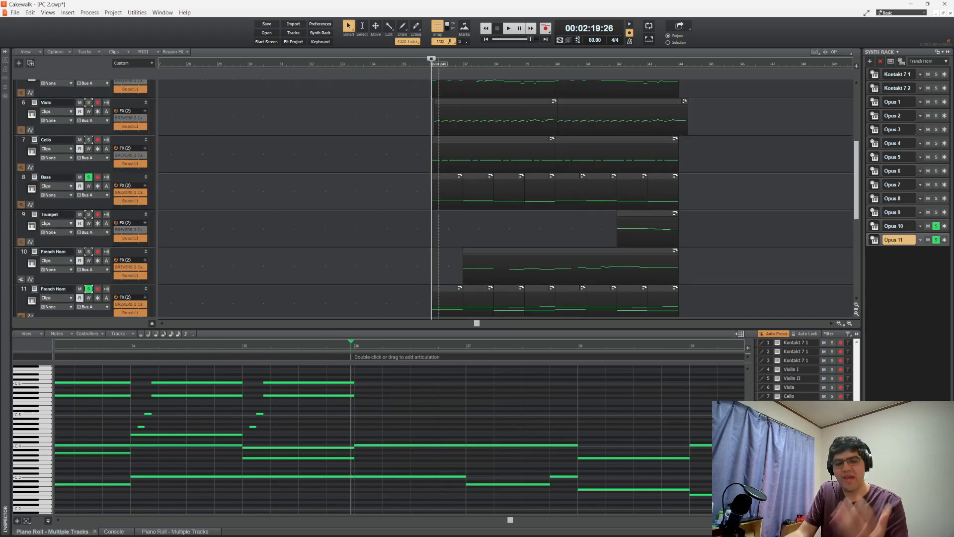
pyautogui.press('space')
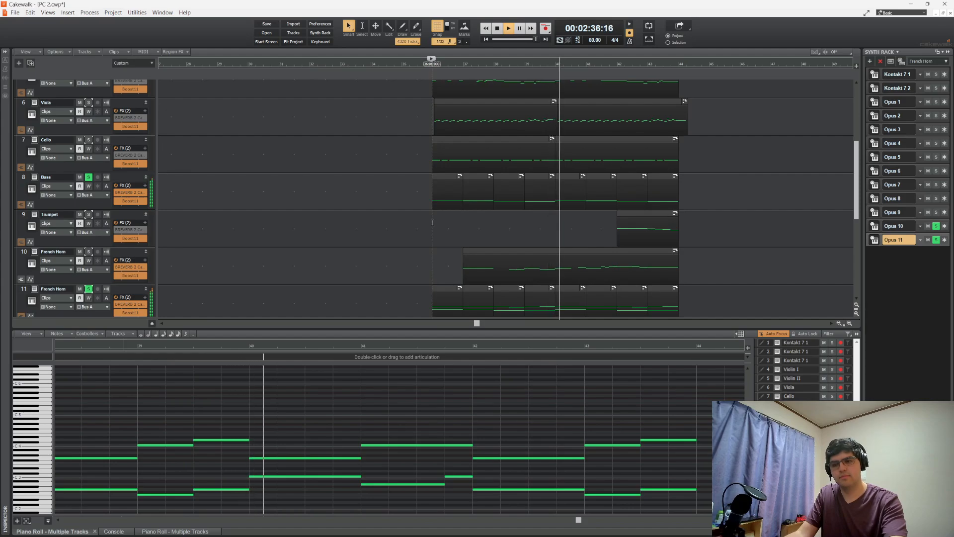
pyautogui.press('space')
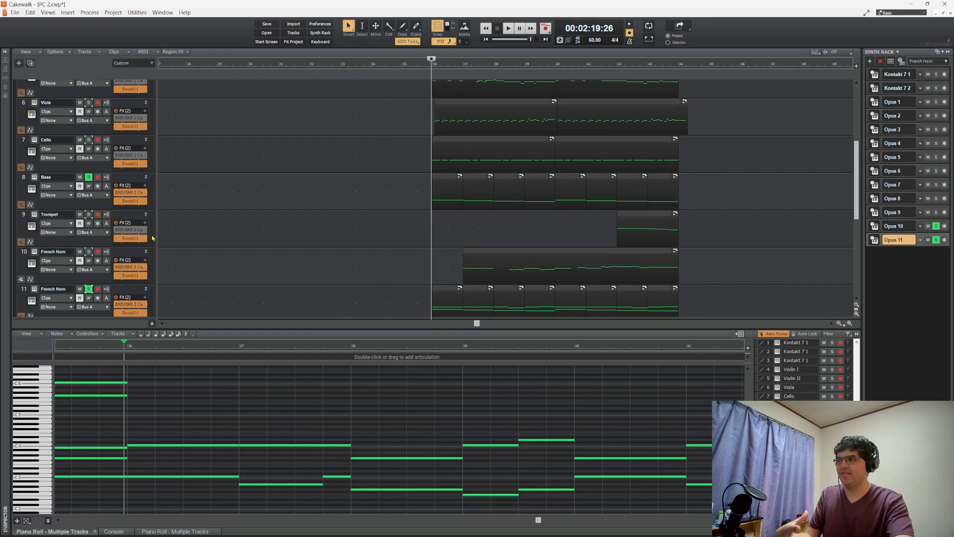
# Clear the solo on the track 11 French Horn and on the Bass
pyautogui.click(89, 290)
pyautogui.click(90, 178)
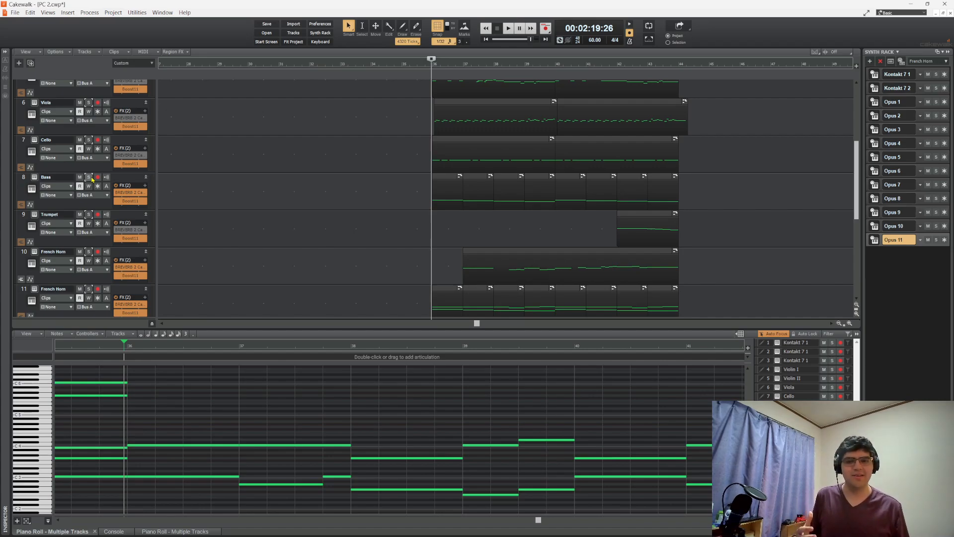
pyautogui.scroll(3, 422, 219)
pyautogui.scroll(-3, 421, 218)
# Show the track 10 French Horn's notes in the piano roll and listen to it soloed from measure 37
pyautogui.click(461, 229)
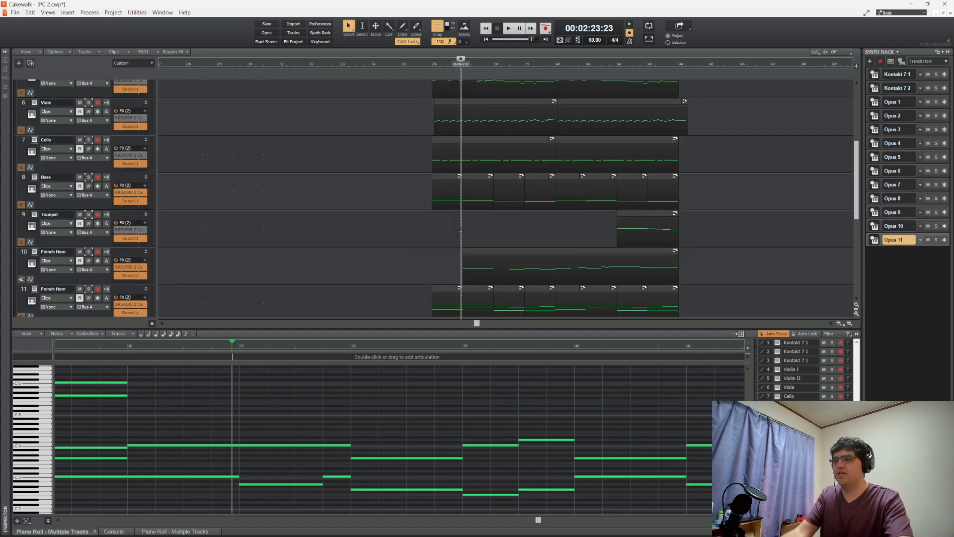
pyautogui.doubleClick(473, 269)
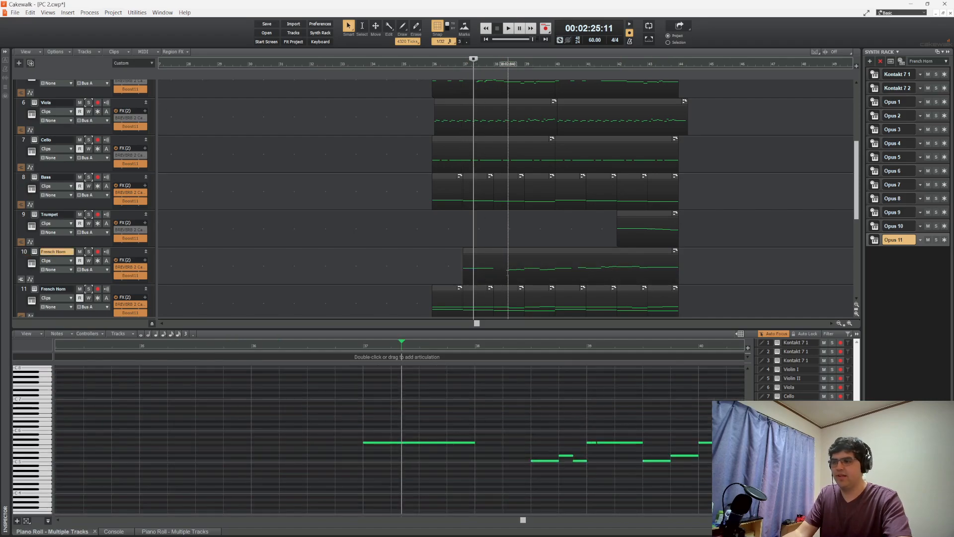
pyautogui.click(366, 373)
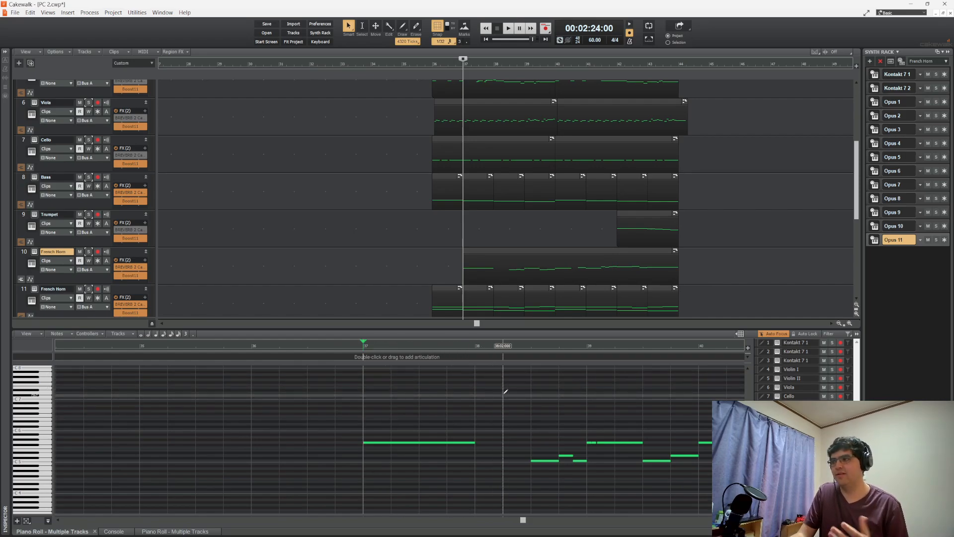
pyautogui.click(89, 252)
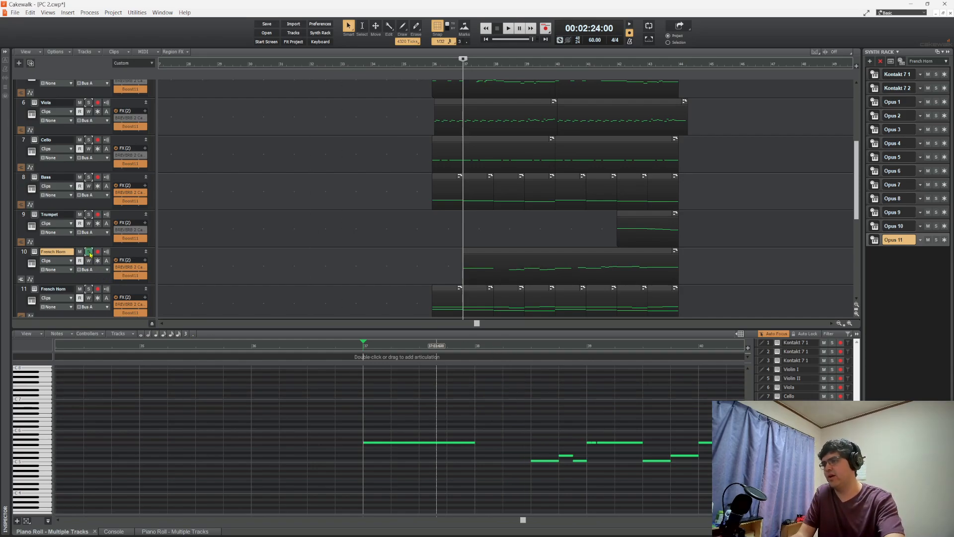
pyautogui.press('space')
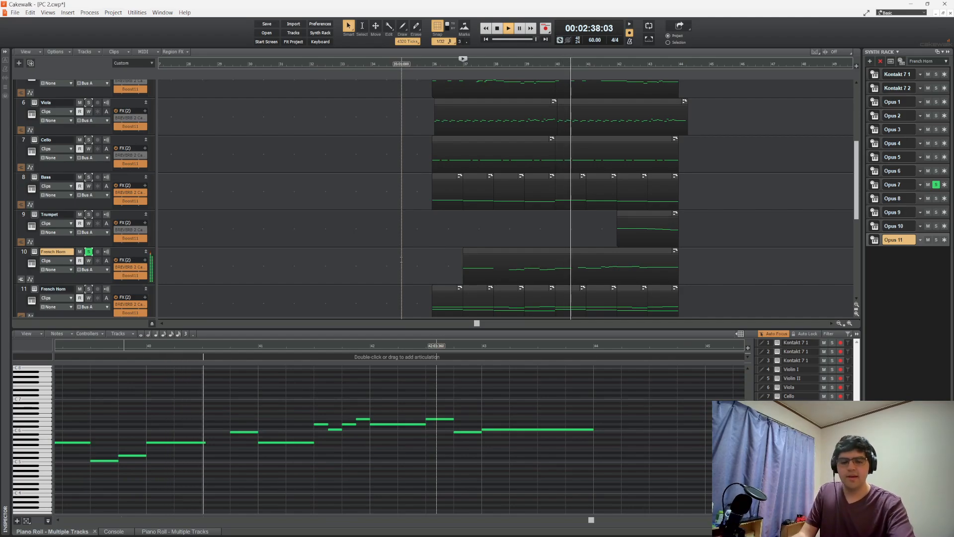
pyautogui.press('space')
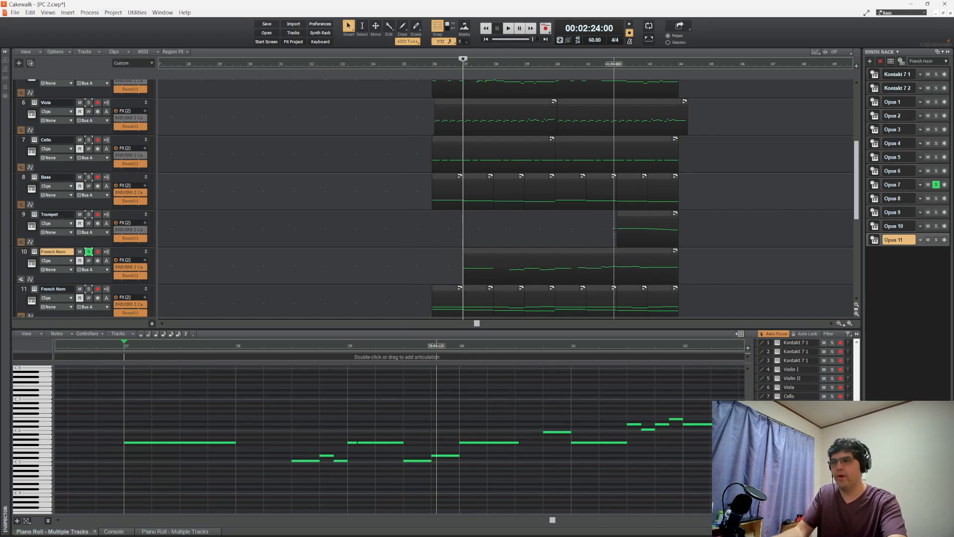
# Show the Trumpet's notes in the piano roll and listen to it soloed with the track 10 French Horn from shortly before its entry
pyautogui.click(614, 271)
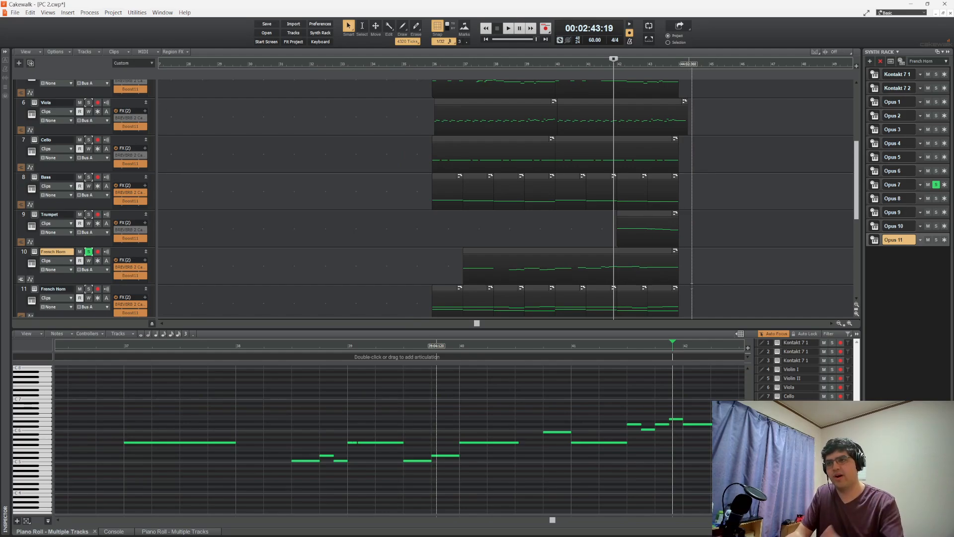
pyautogui.click(614, 238)
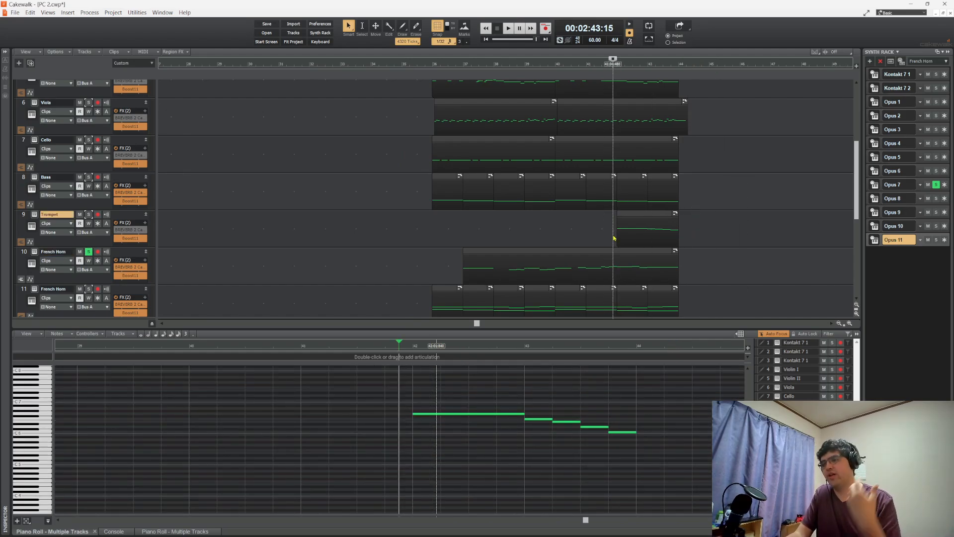
pyautogui.click(597, 234)
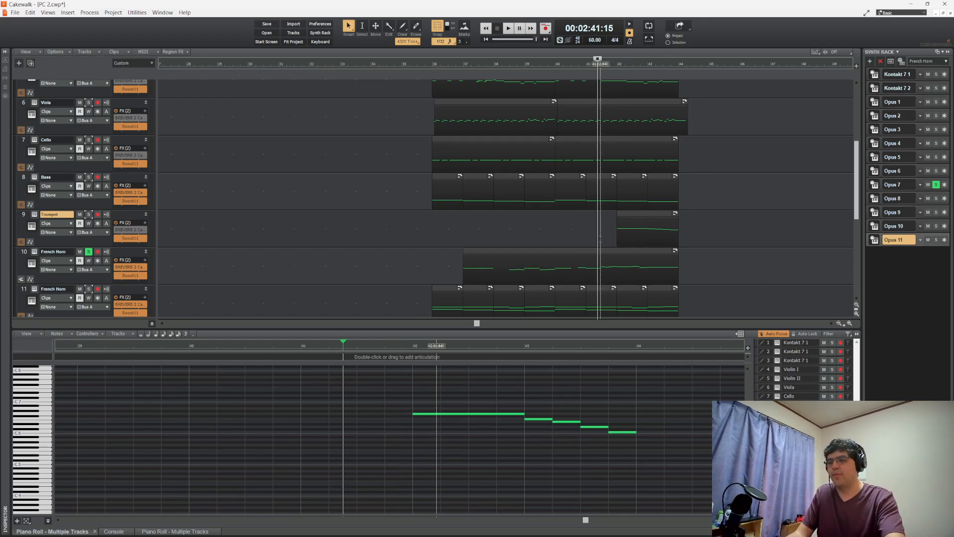
pyautogui.press('space')
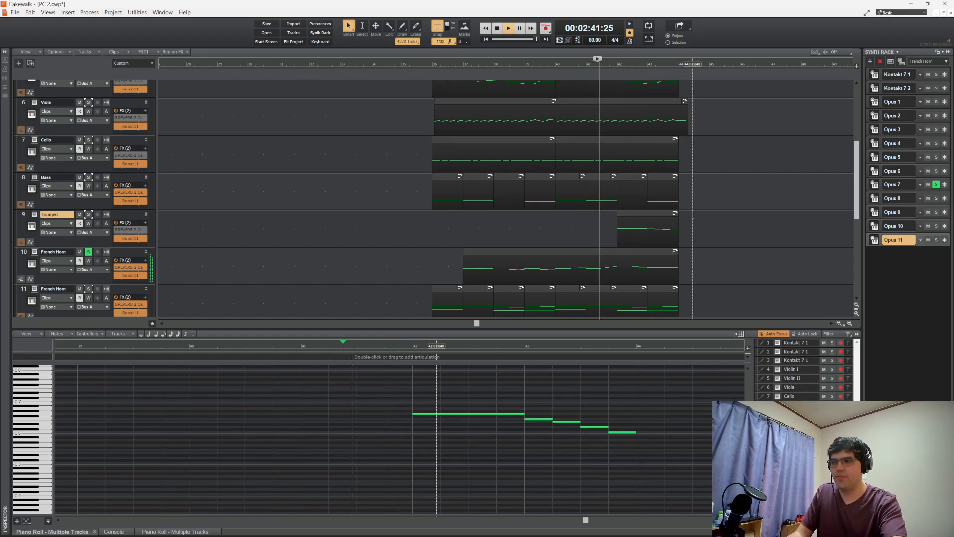
pyautogui.press('space')
pyautogui.click(88, 214)
pyautogui.press('space')
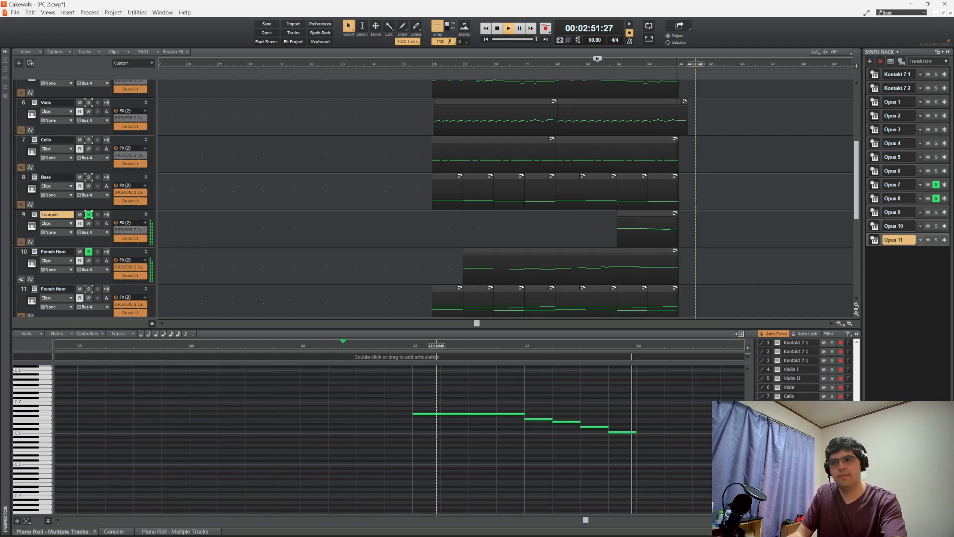
pyautogui.press('space')
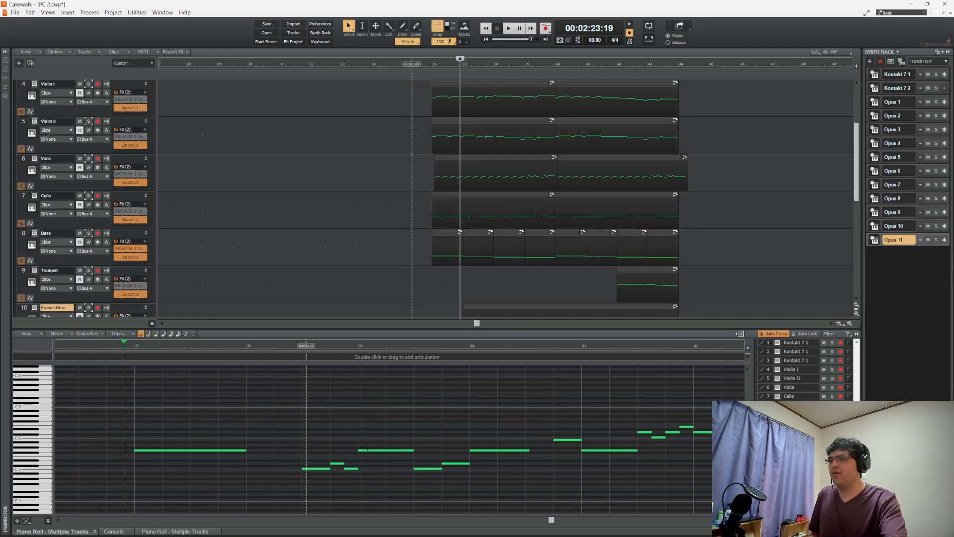
# Play the full arrangement from just before the piano's entry near measure 4
pyautogui.scroll(-2, 416, 149)
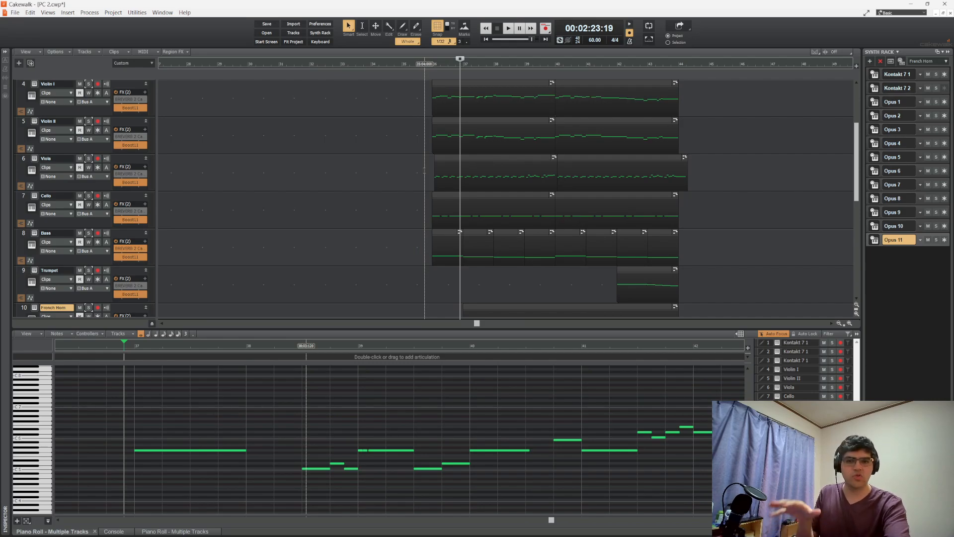
pyautogui.scroll(-1, 423, 170)
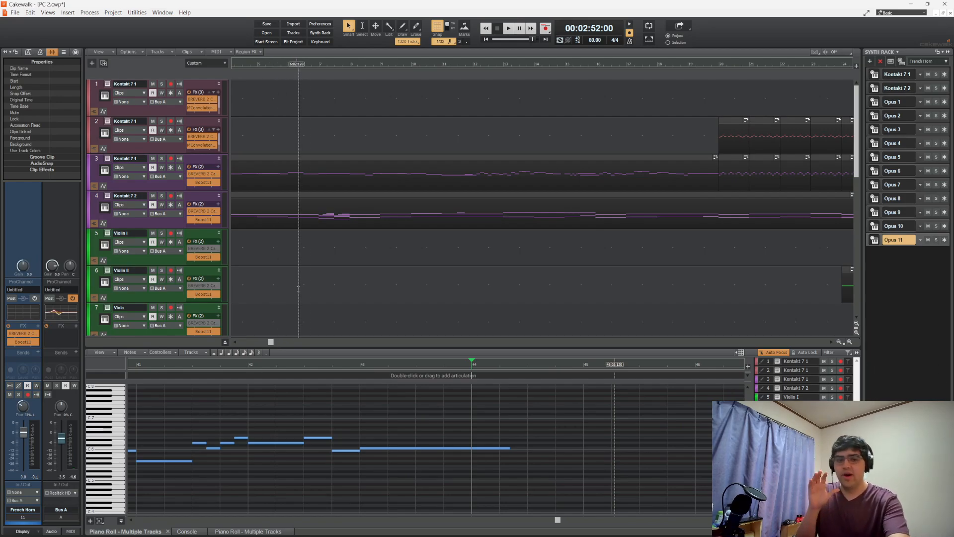
pyautogui.moveTo(273, 343); pyautogui.dragTo(383, 314)
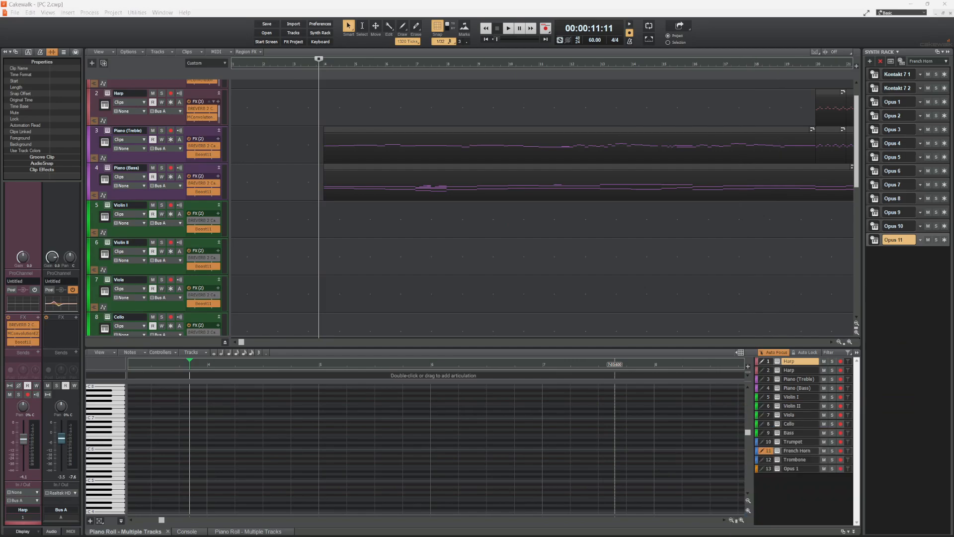
pyautogui.press('space')
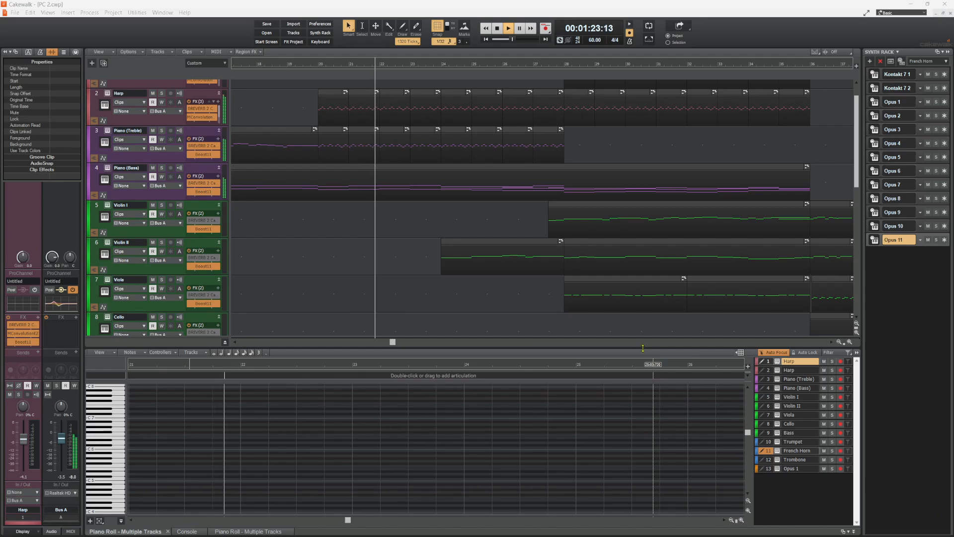
# Shrink the piano roll and the track heights so all 14 tracks fit, and bring the section around measures 30 to 49 into view
pyautogui.moveTo(642, 348); pyautogui.dragTo(620, 522)
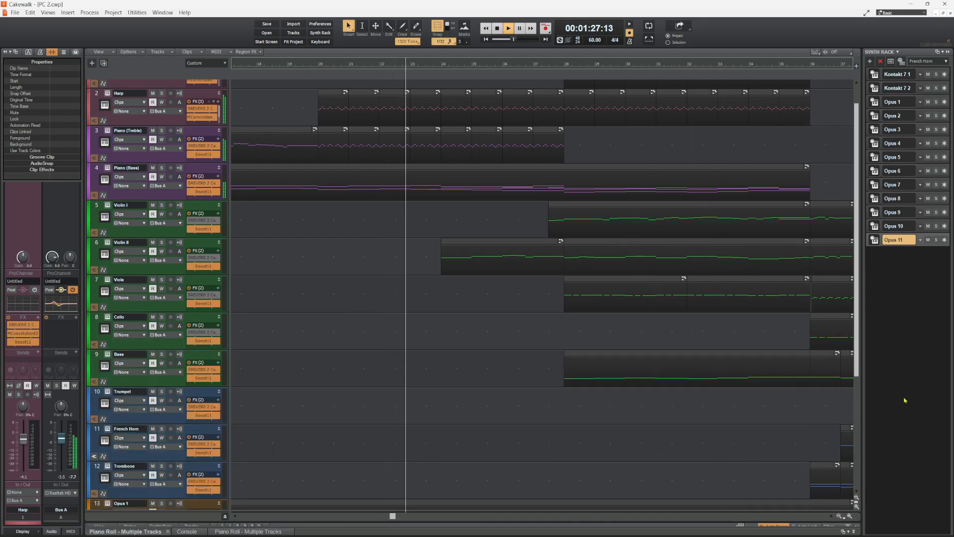
pyautogui.click(856, 497)
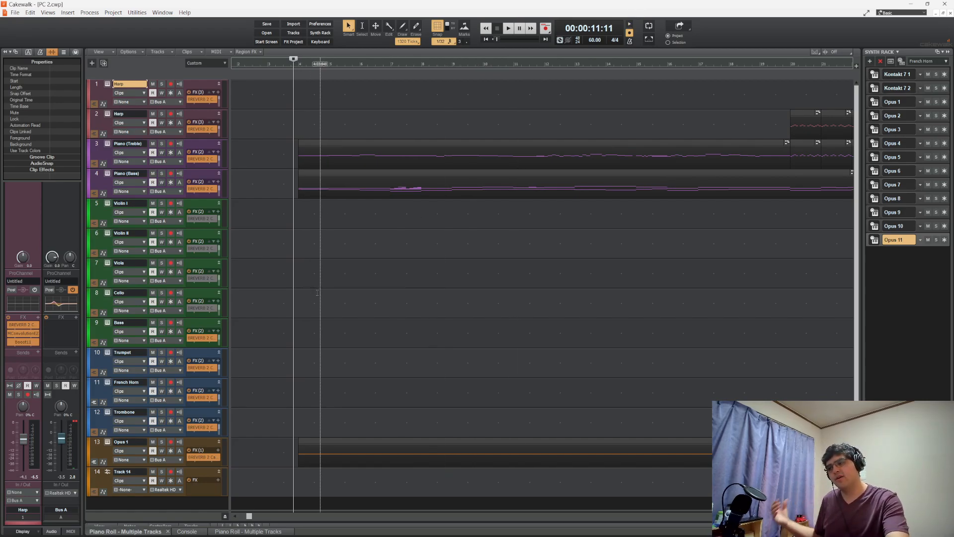
pyautogui.moveTo(247, 516); pyautogui.dragTo(491, 232)
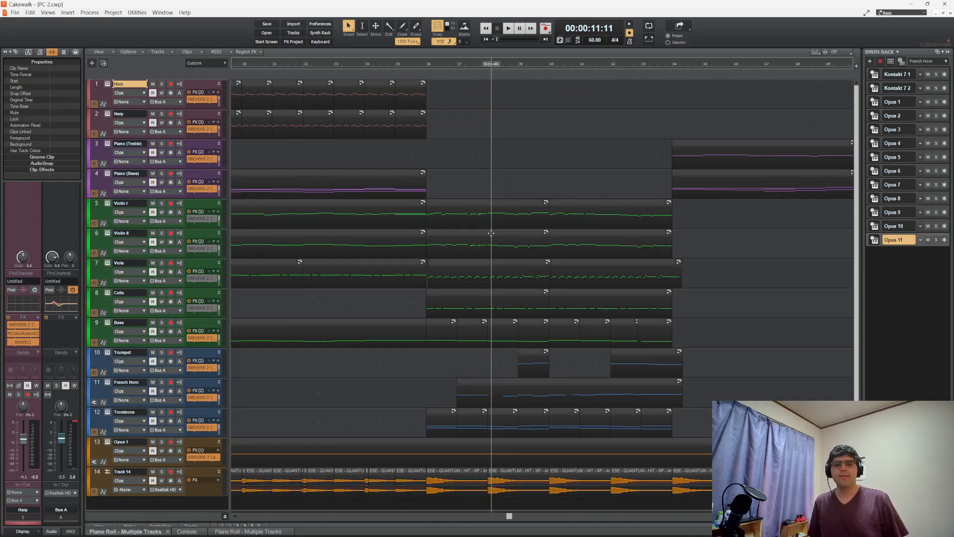